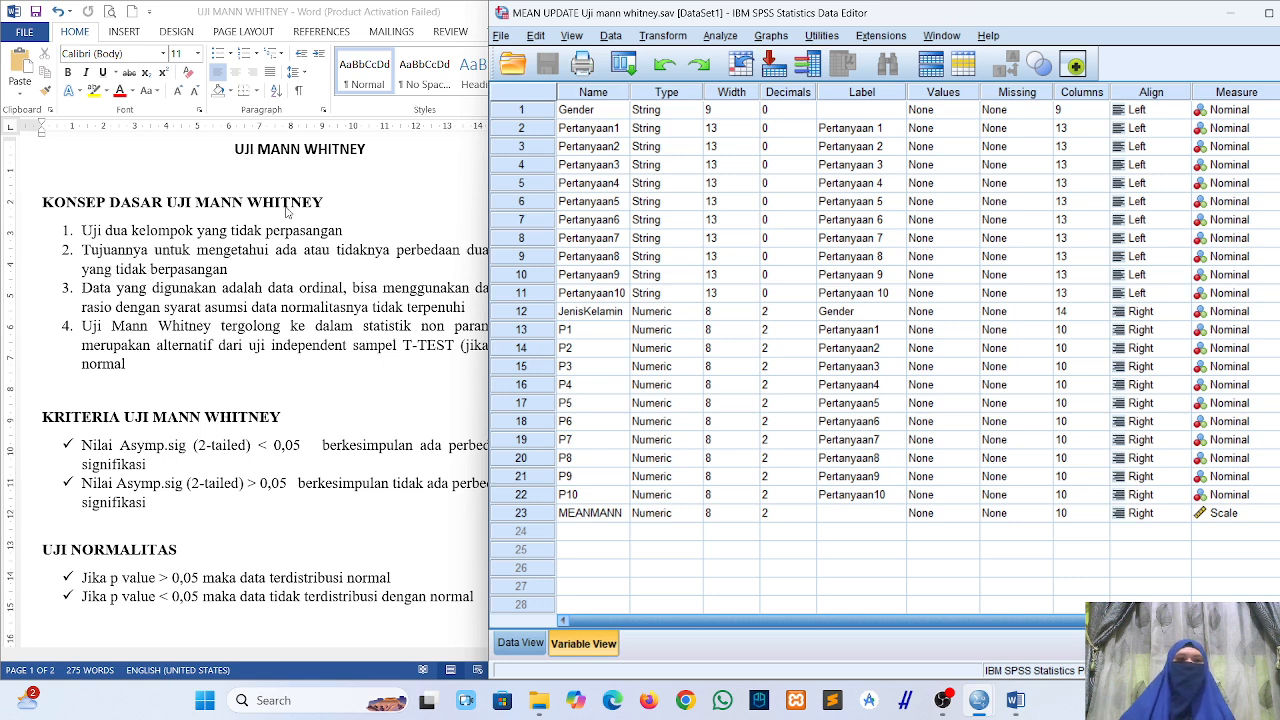
Run Explore on MEANMANN by Gender with stem-and-leaf plots, histograms and normality plots with tests
left_click(434, 183)
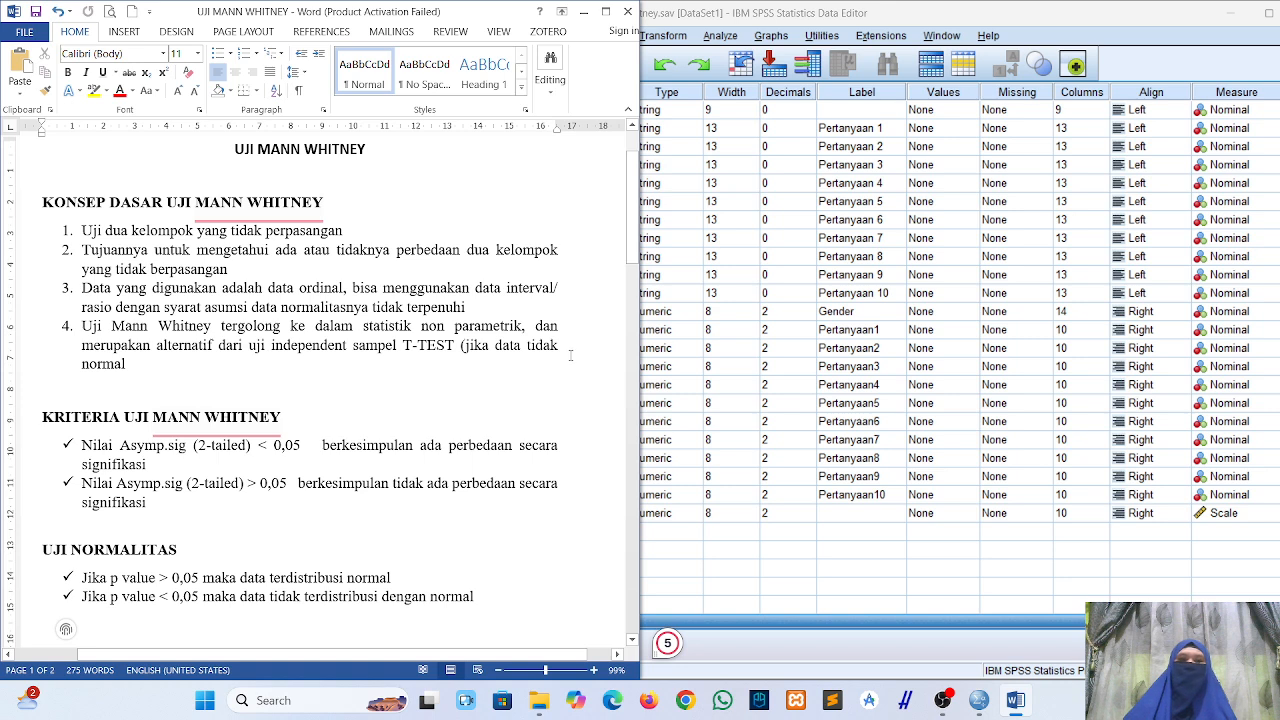
left_click(846, 560)
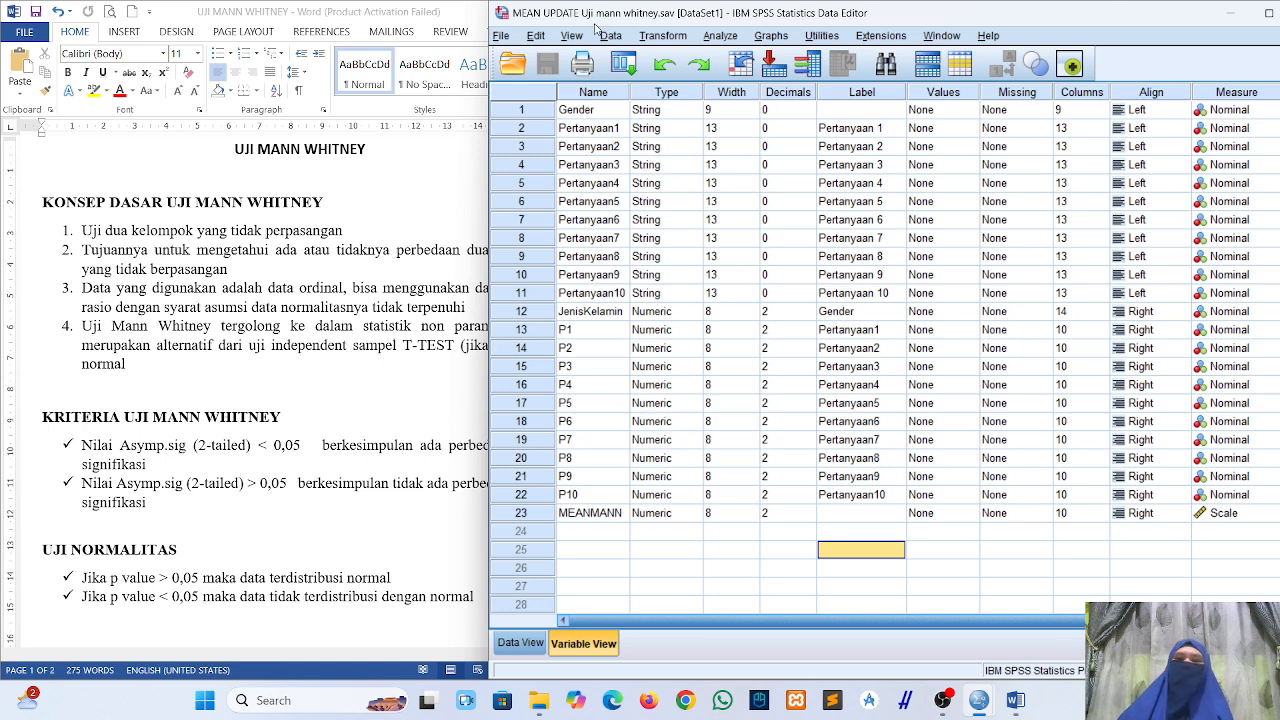
left_click(720, 36)
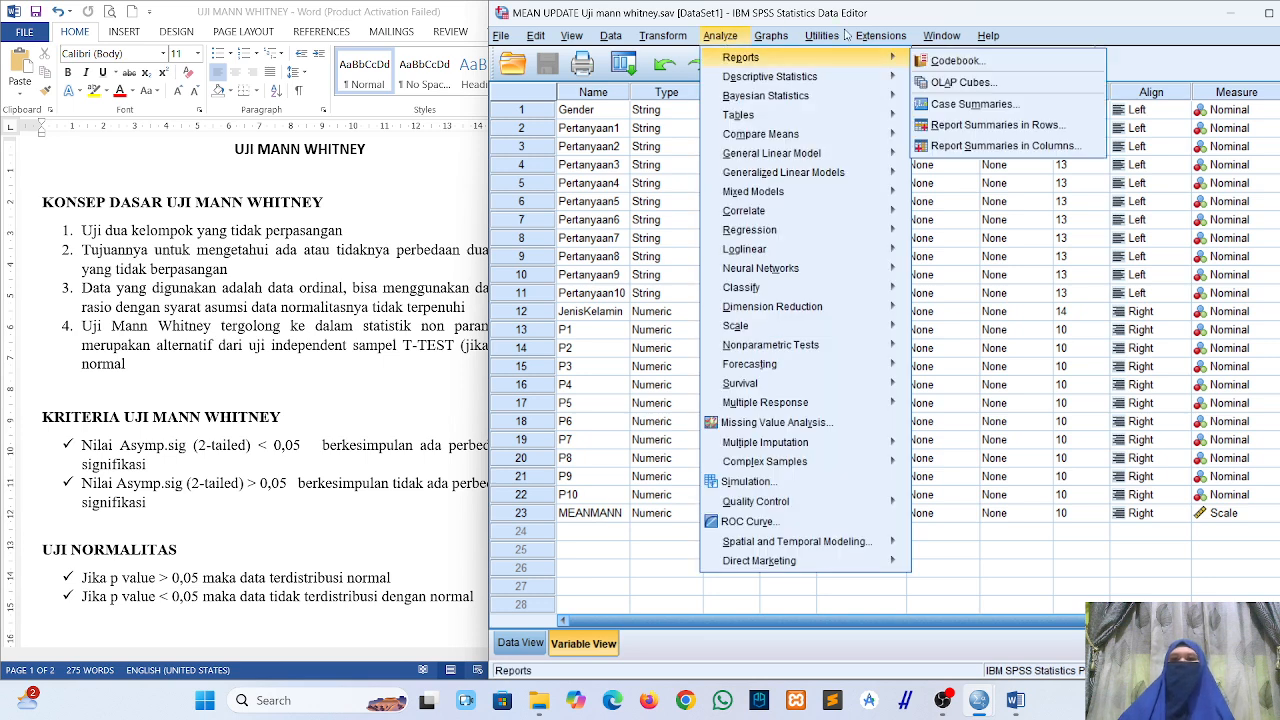
mouse_move(737, 82)
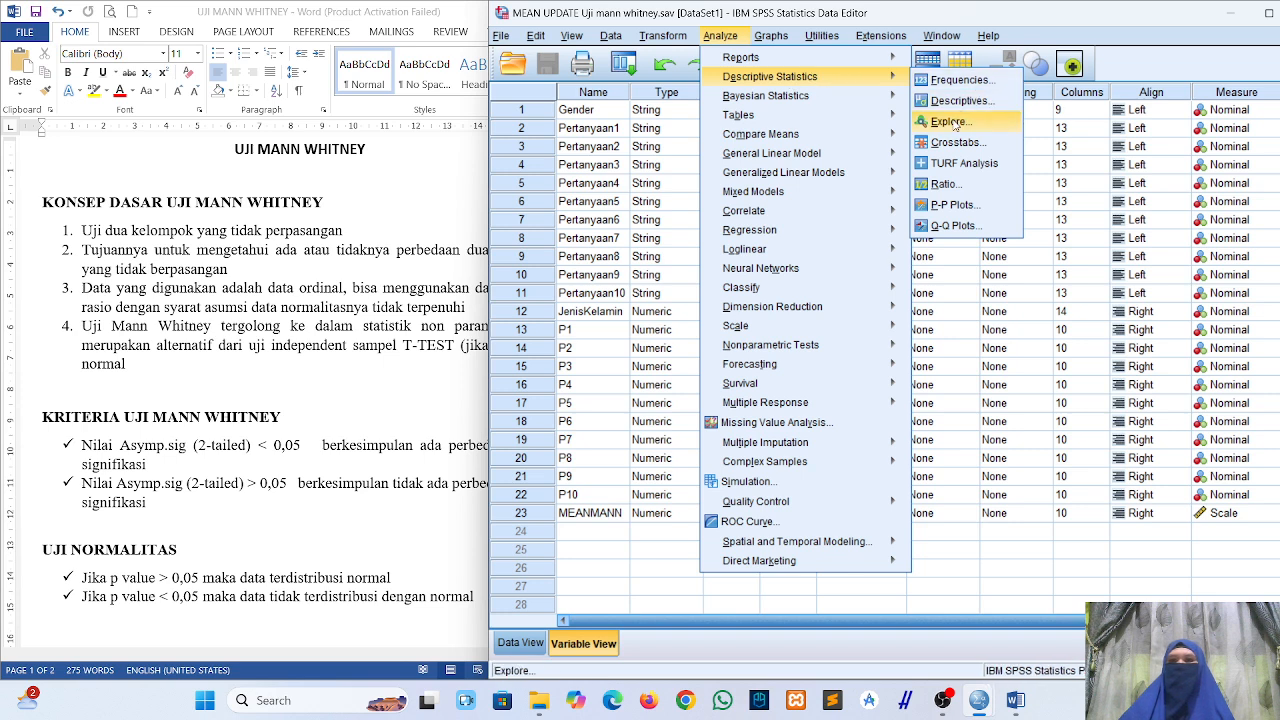
left_click(950, 122)
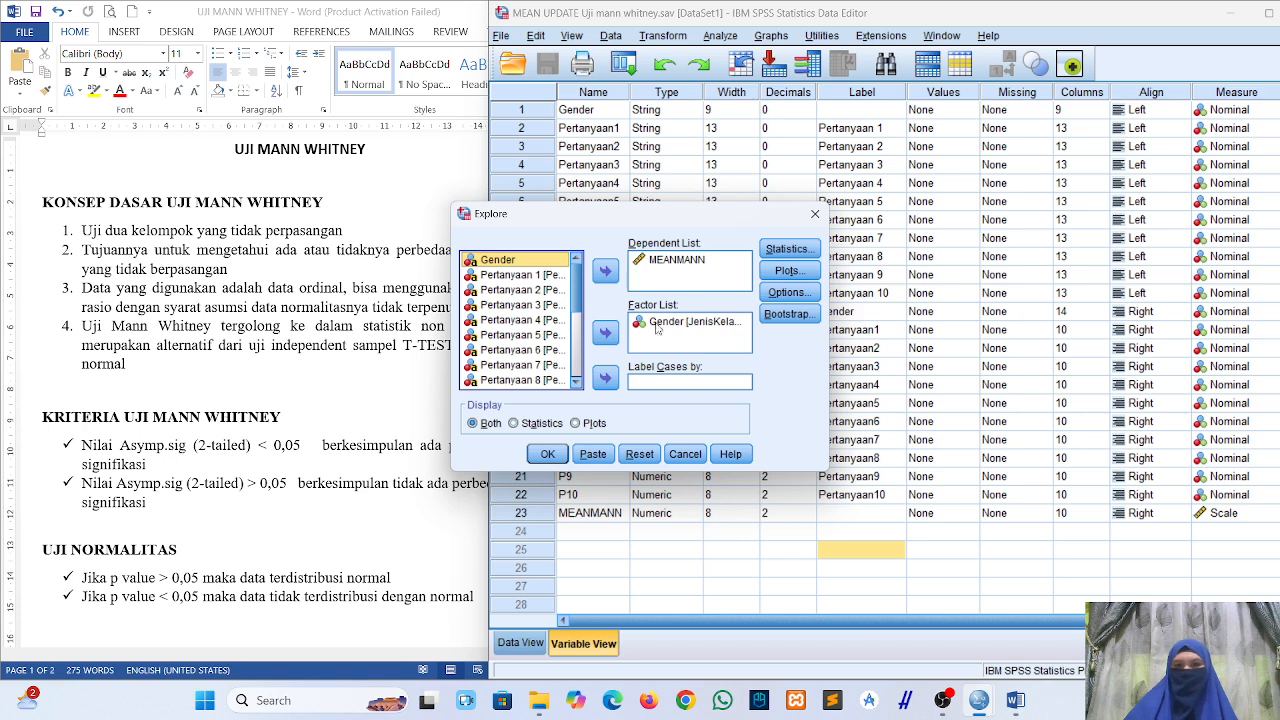
left_click(799, 271)
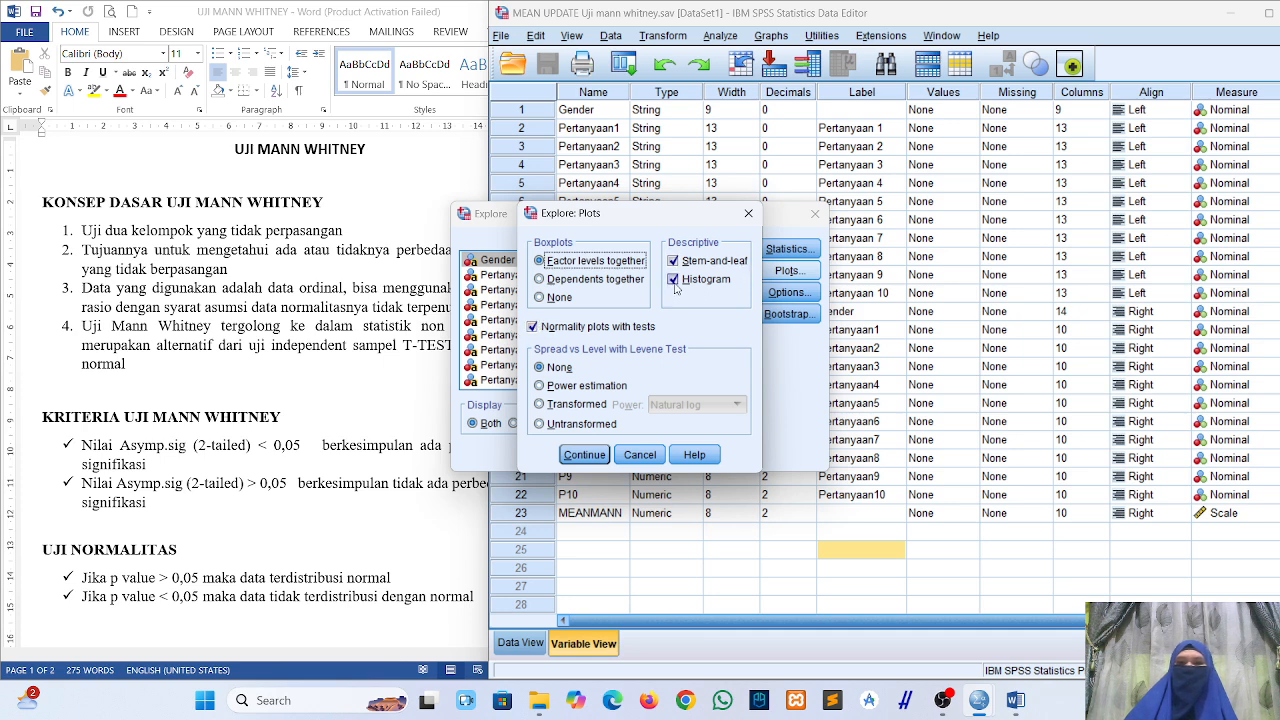
left_click(576, 457)
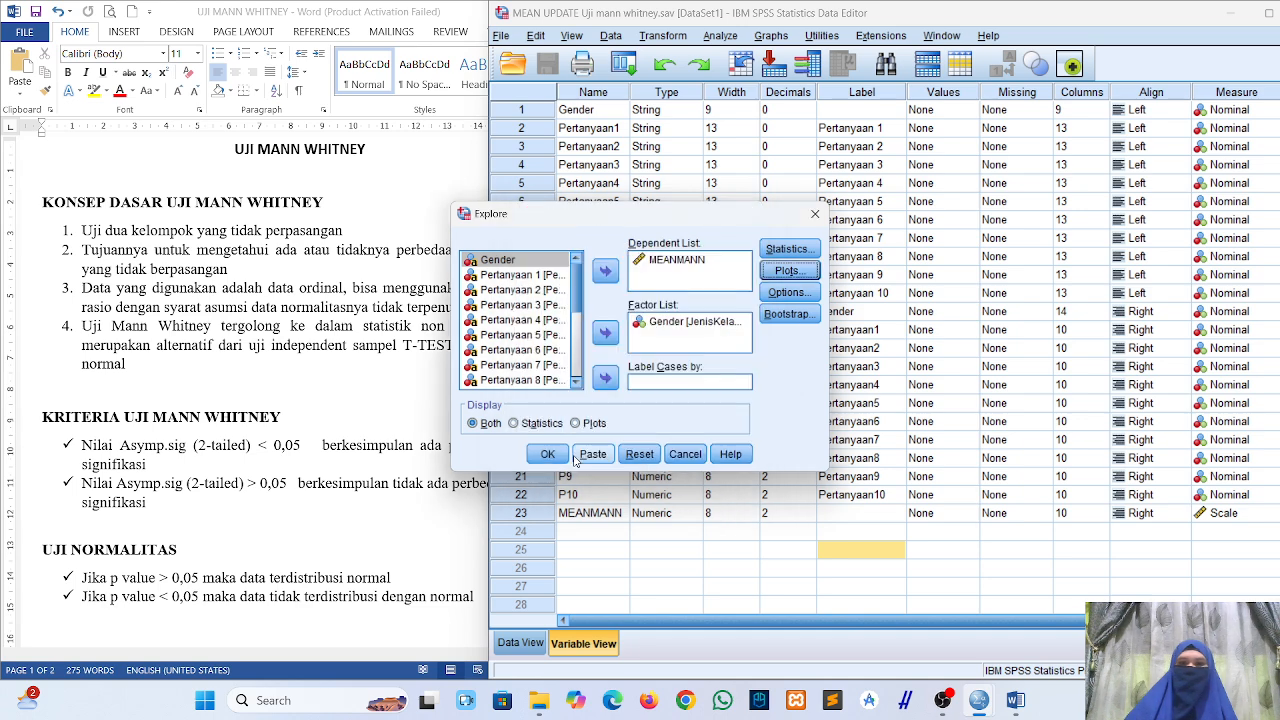
left_click(547, 455)
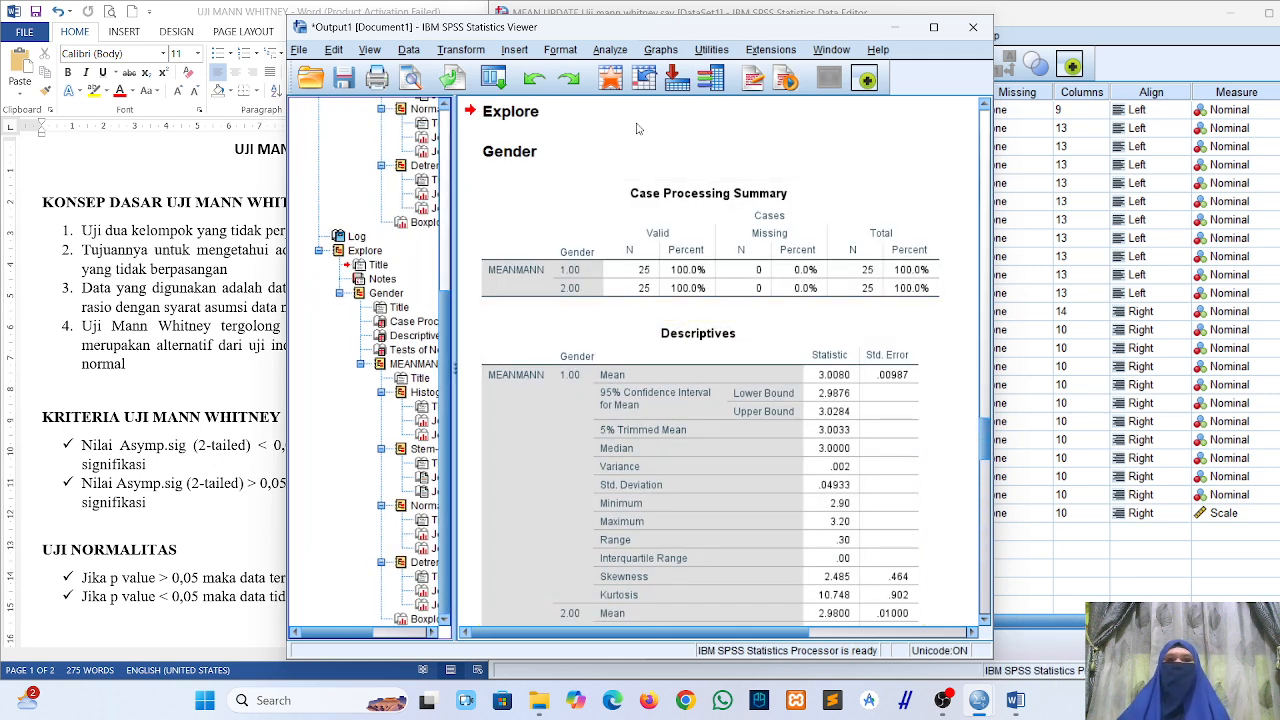
Examine the Tests of Normality table alongside the normality criteria in the Word notes, and minimize the output window
scroll(819, 350, "down", 3)
scroll(817, 350, "down", 9)
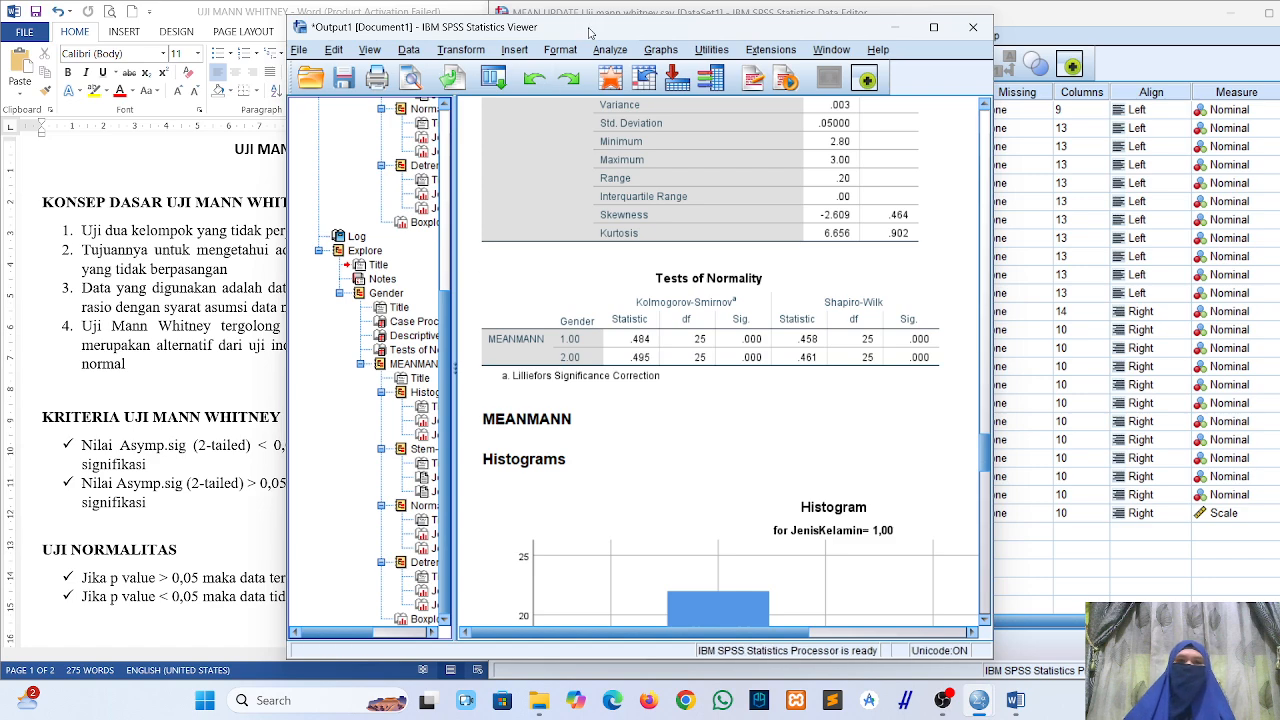
left_click_drag(590, 33, 799, 28)
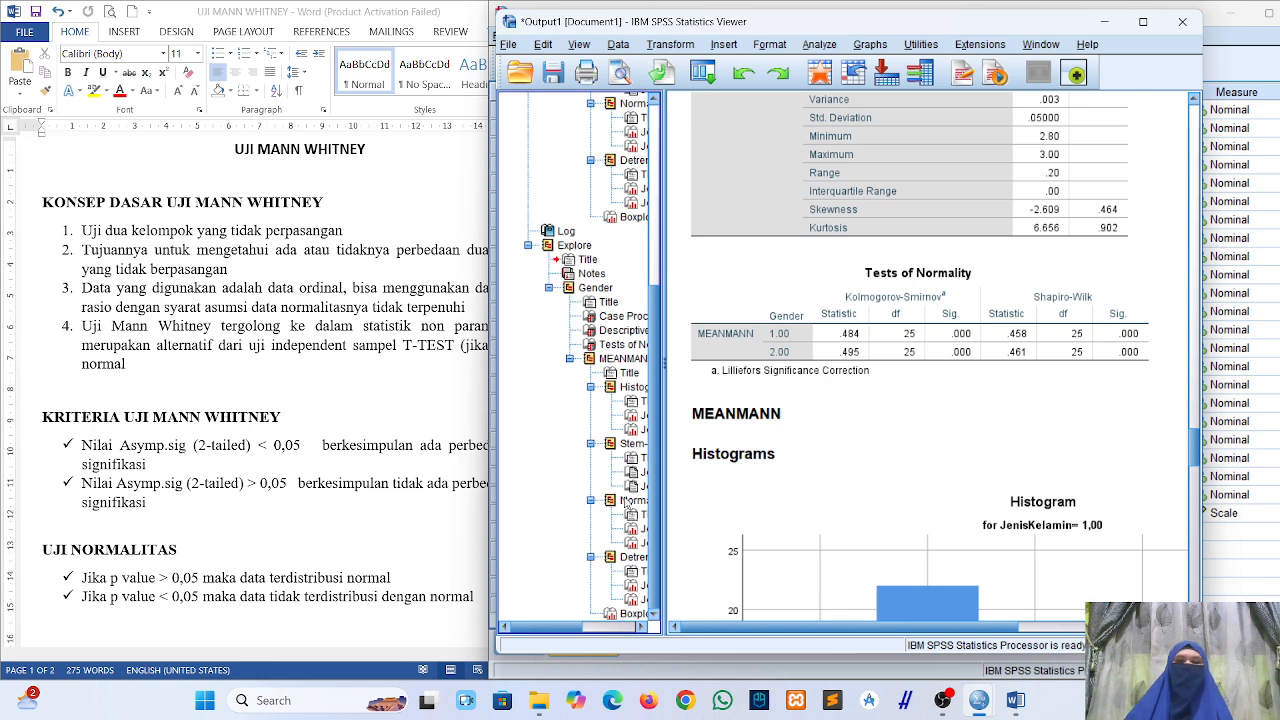
left_click(779, 318)
left_click(817, 232)
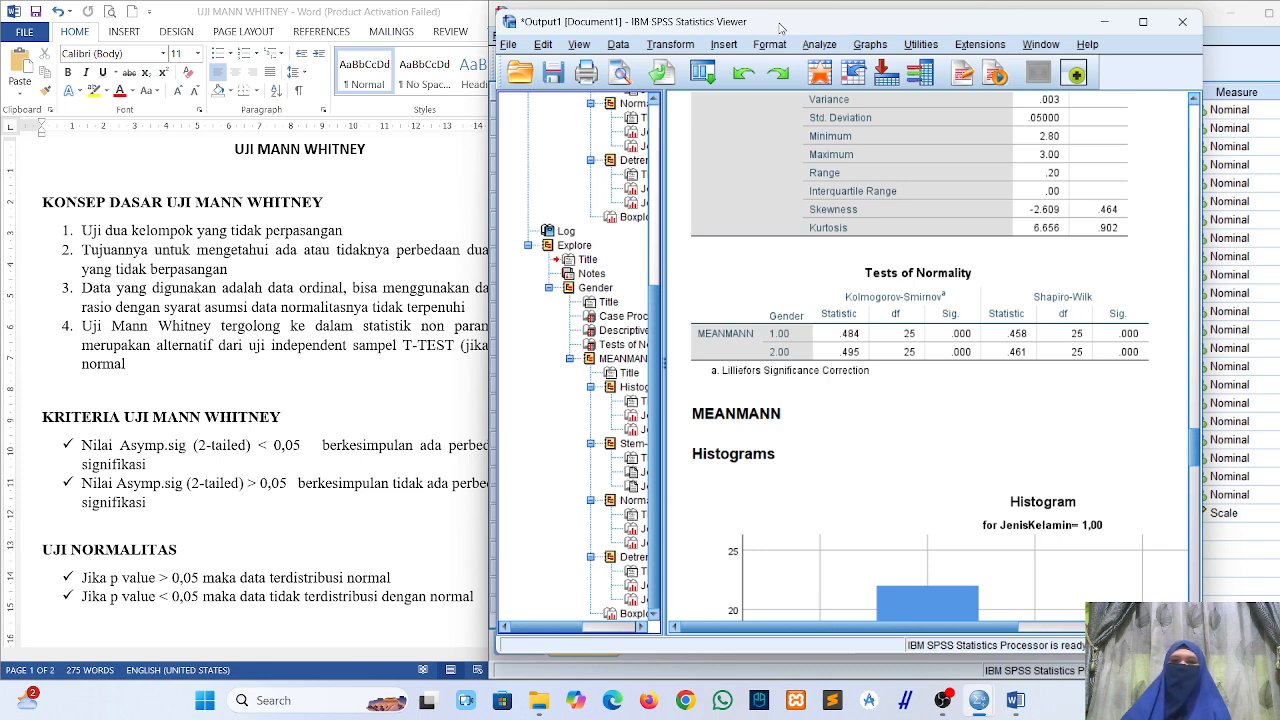
left_click_drag(779, 27, 359, 32)
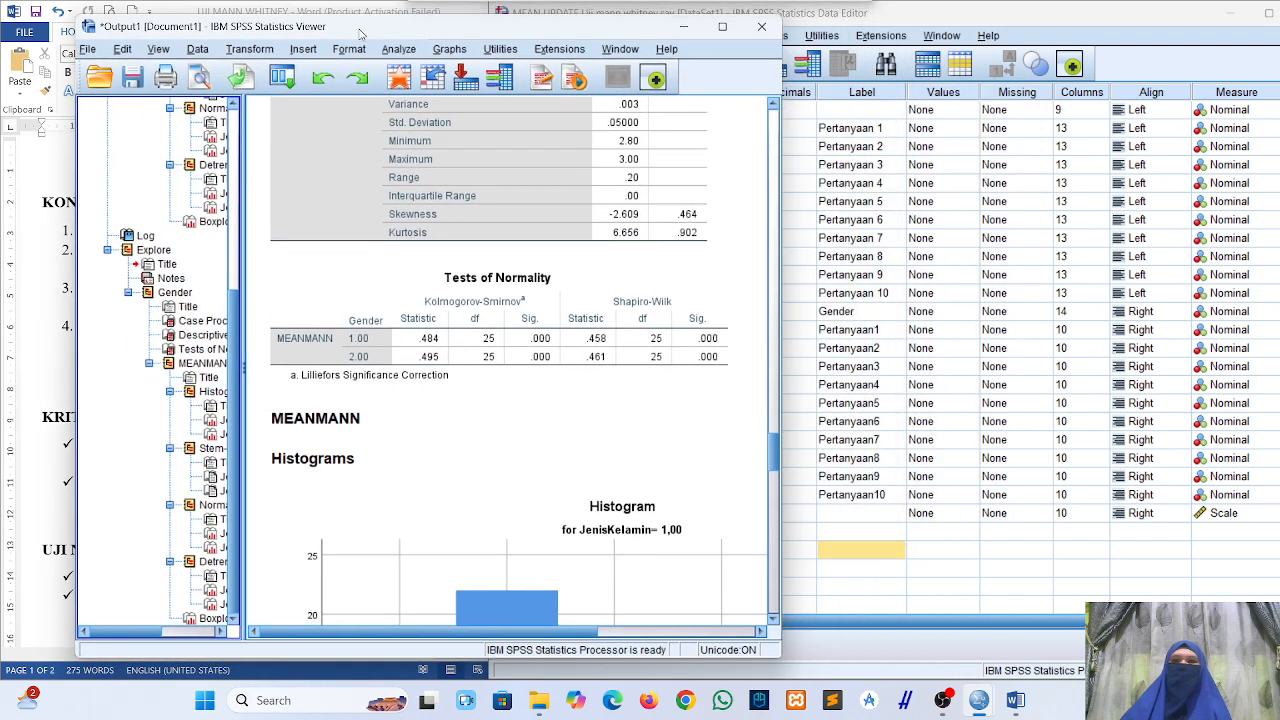
left_click(684, 28)
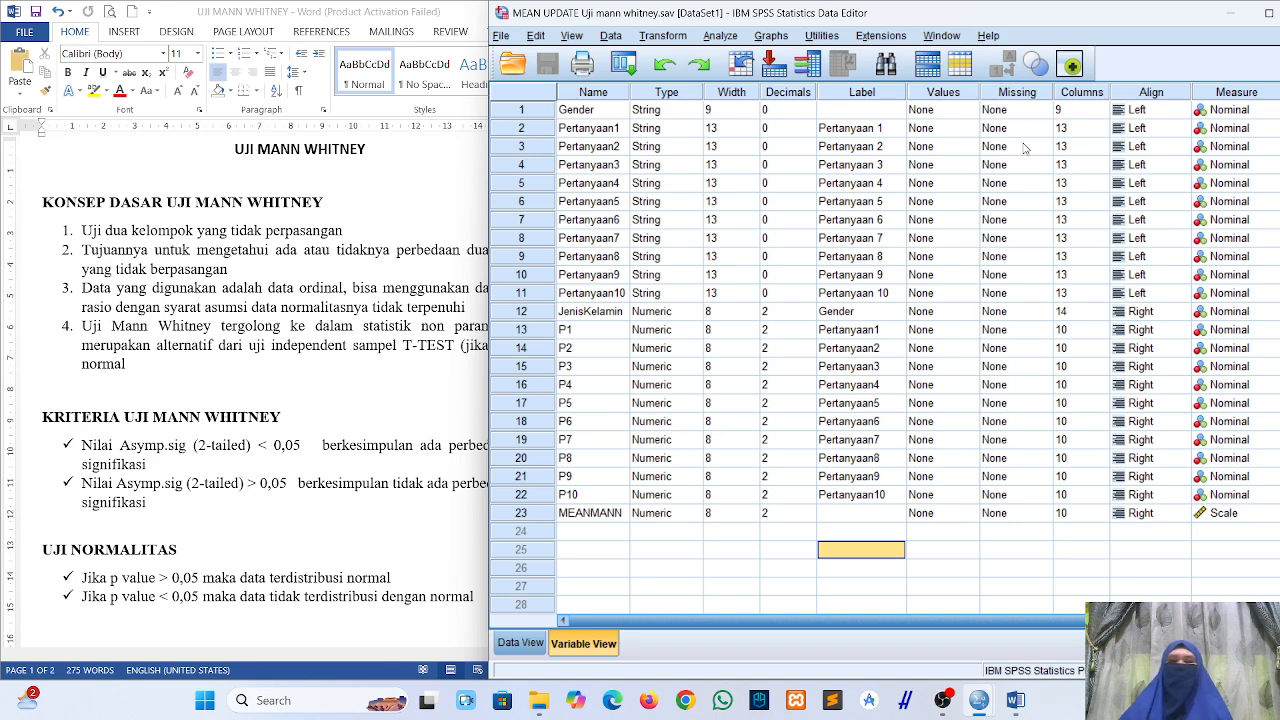
Set up a legacy nonparametric test for two independent samples with MEANMANN as the test variable
left_click(720, 36)
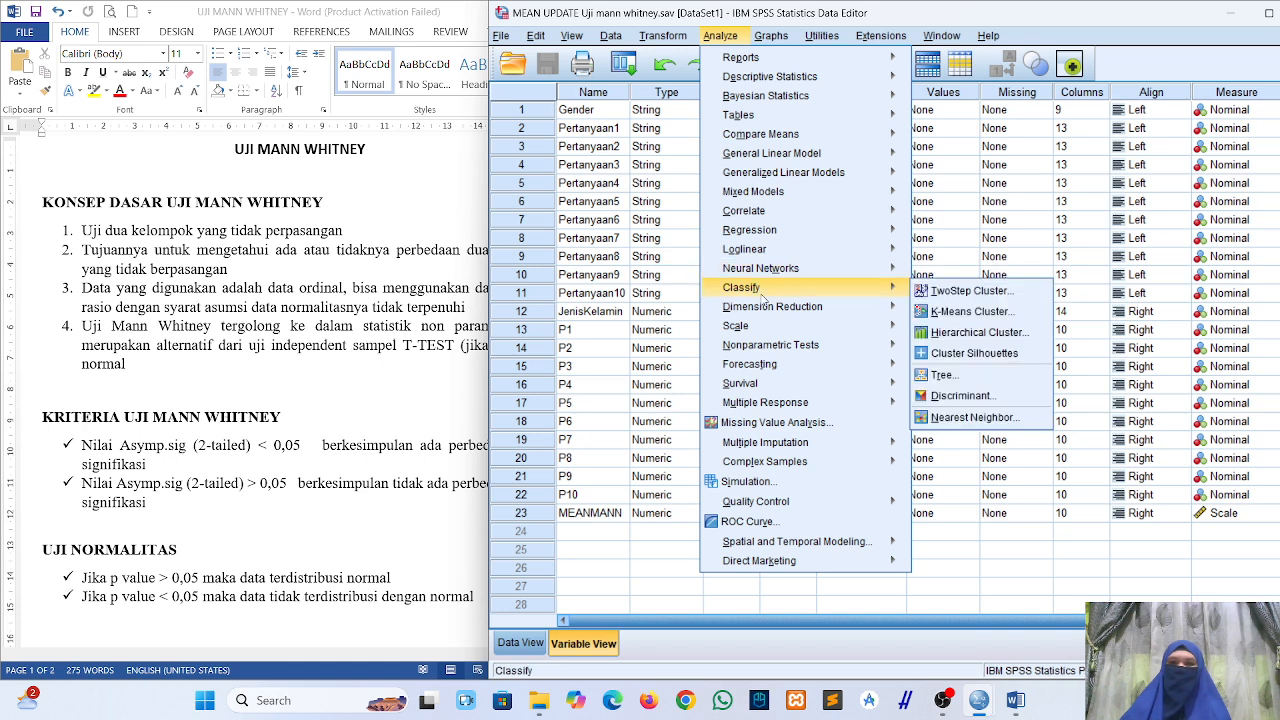
mouse_move(797, 348)
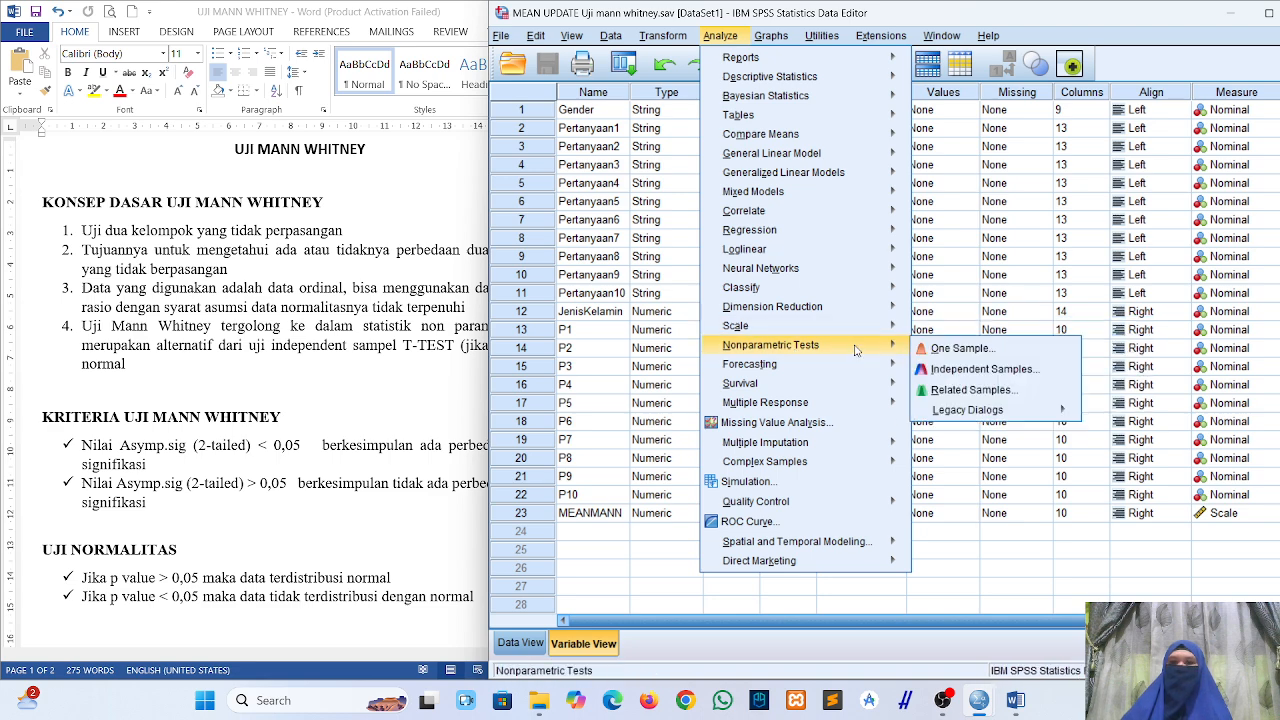
mouse_move(975, 410)
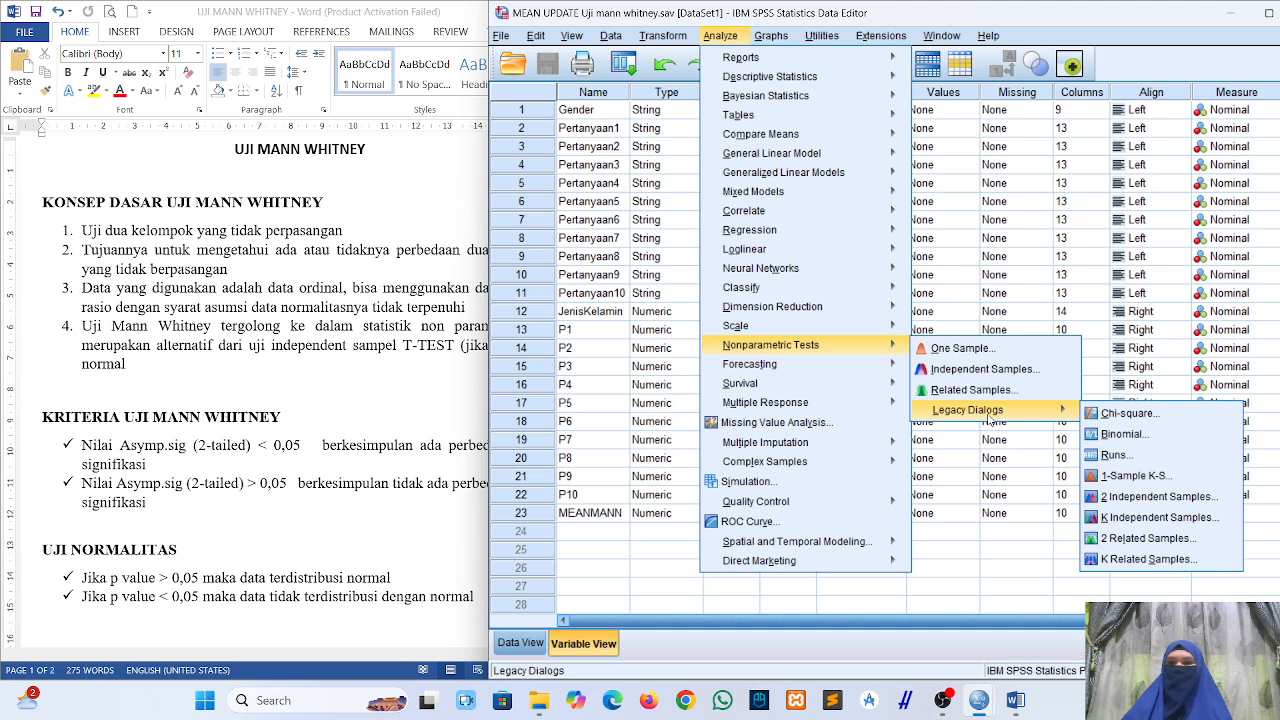
left_click(1138, 497)
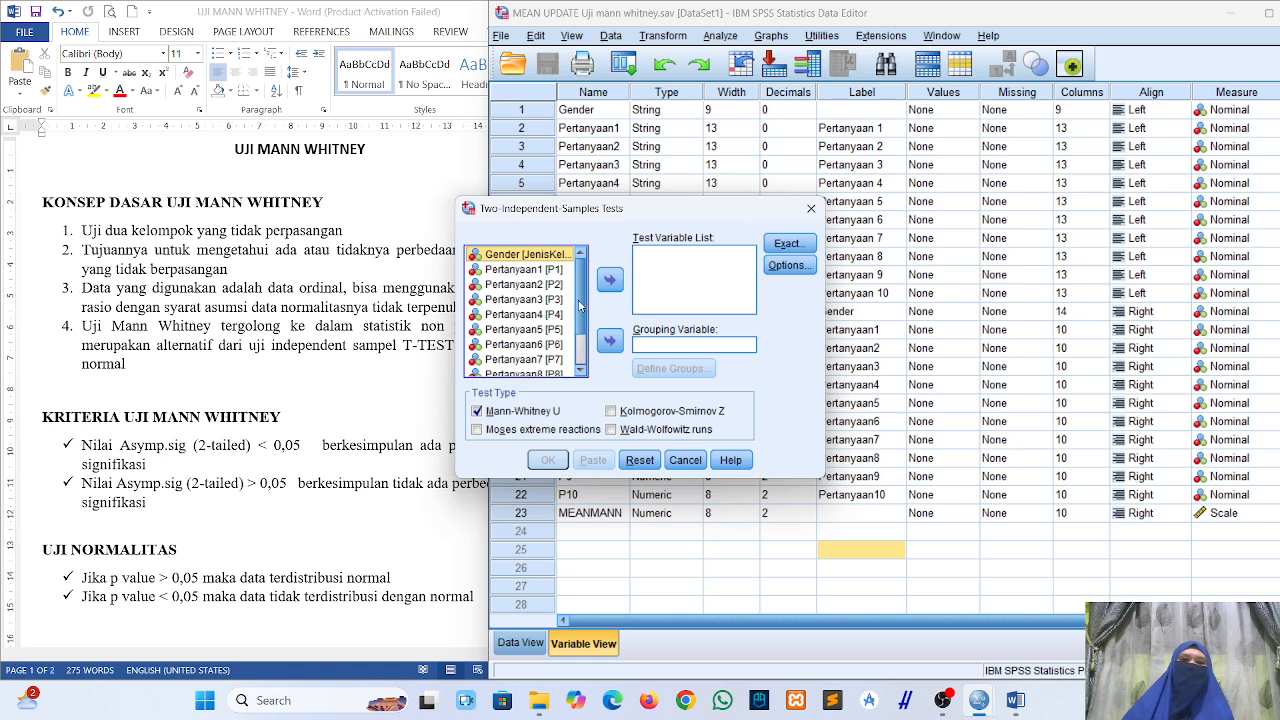
left_click_drag(582, 305, 586, 344)
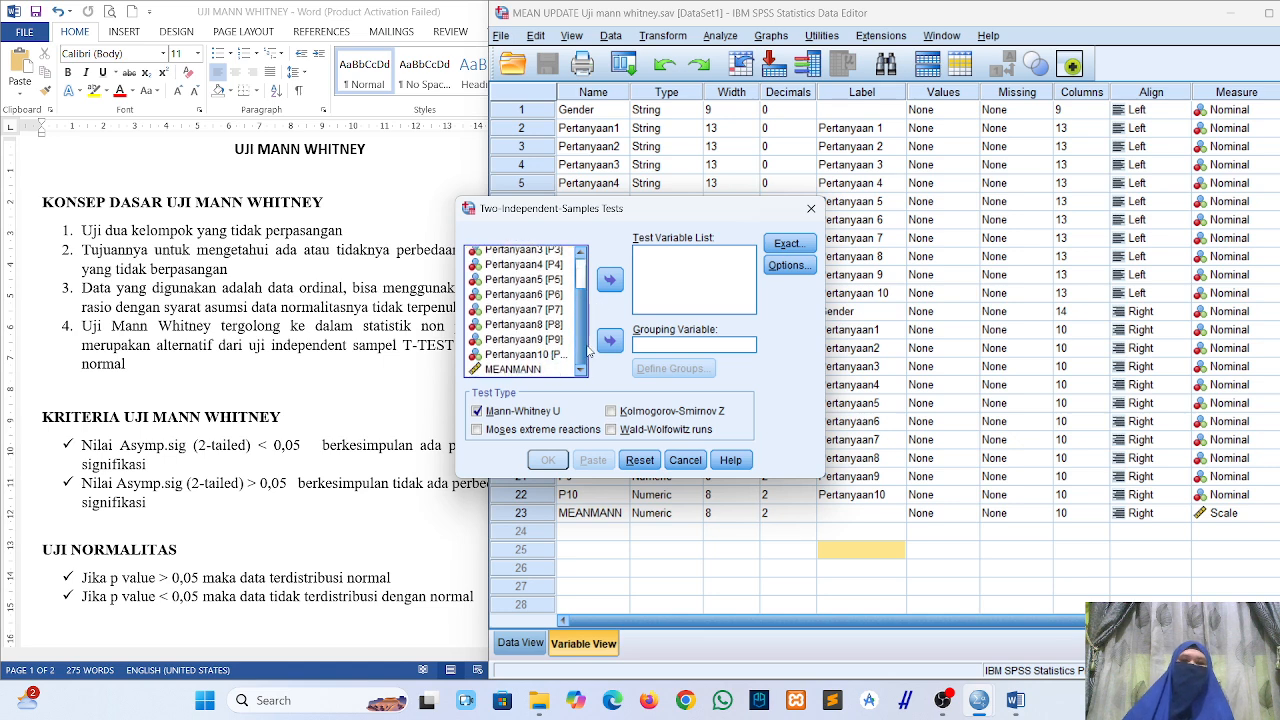
left_click(508, 372)
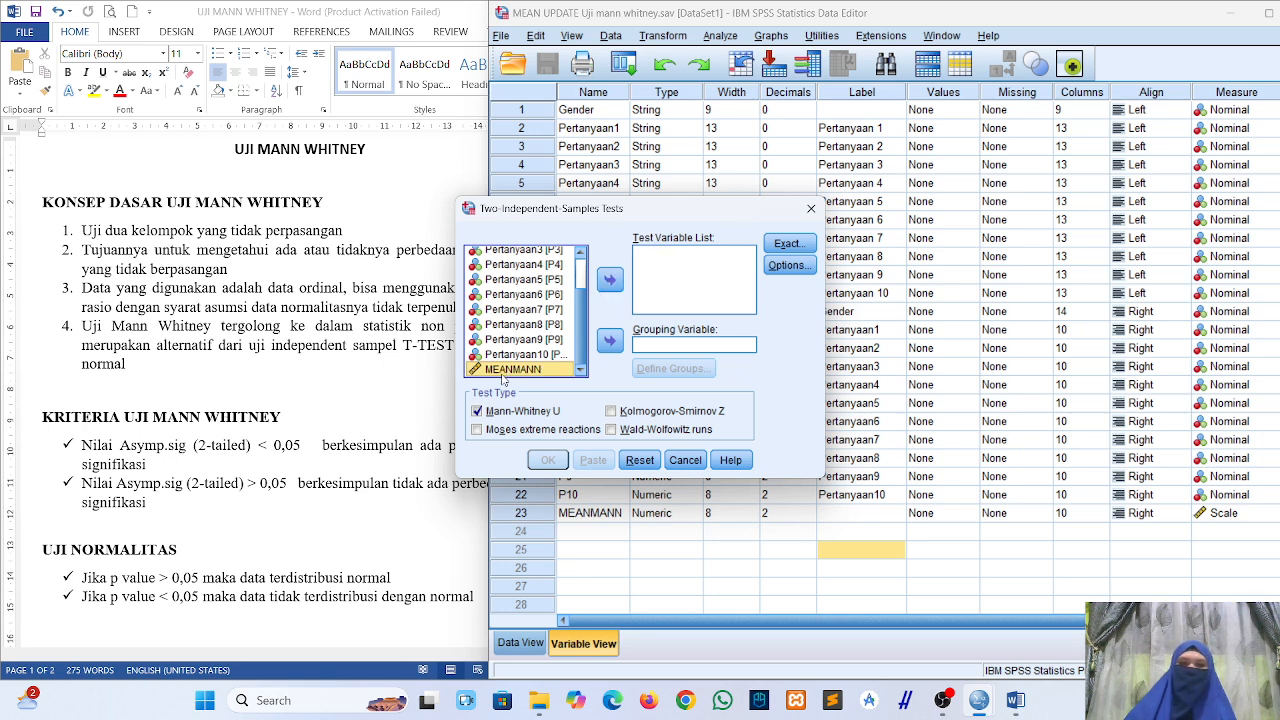
left_click(611, 281)
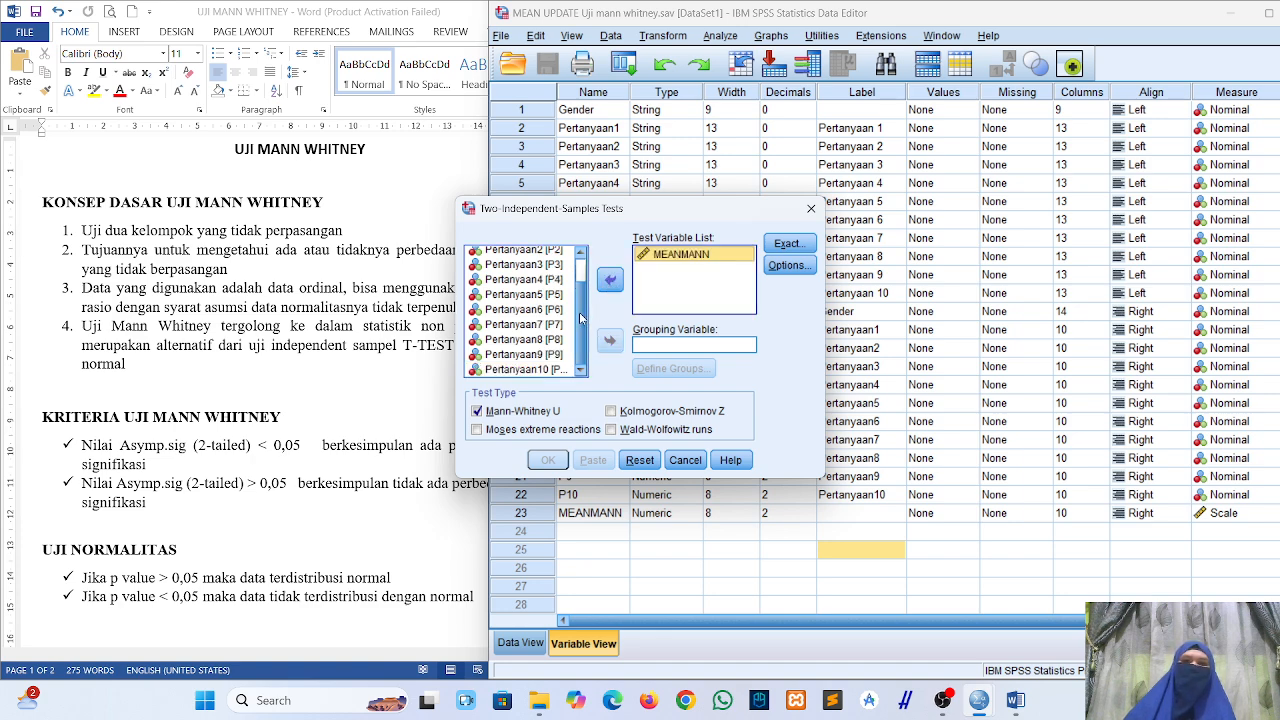
Use Gender (JenisKelamin) as the grouping variable with groups 1 and 2, and run the Mann-Whitney U test
scroll(579, 298, "up", 2)
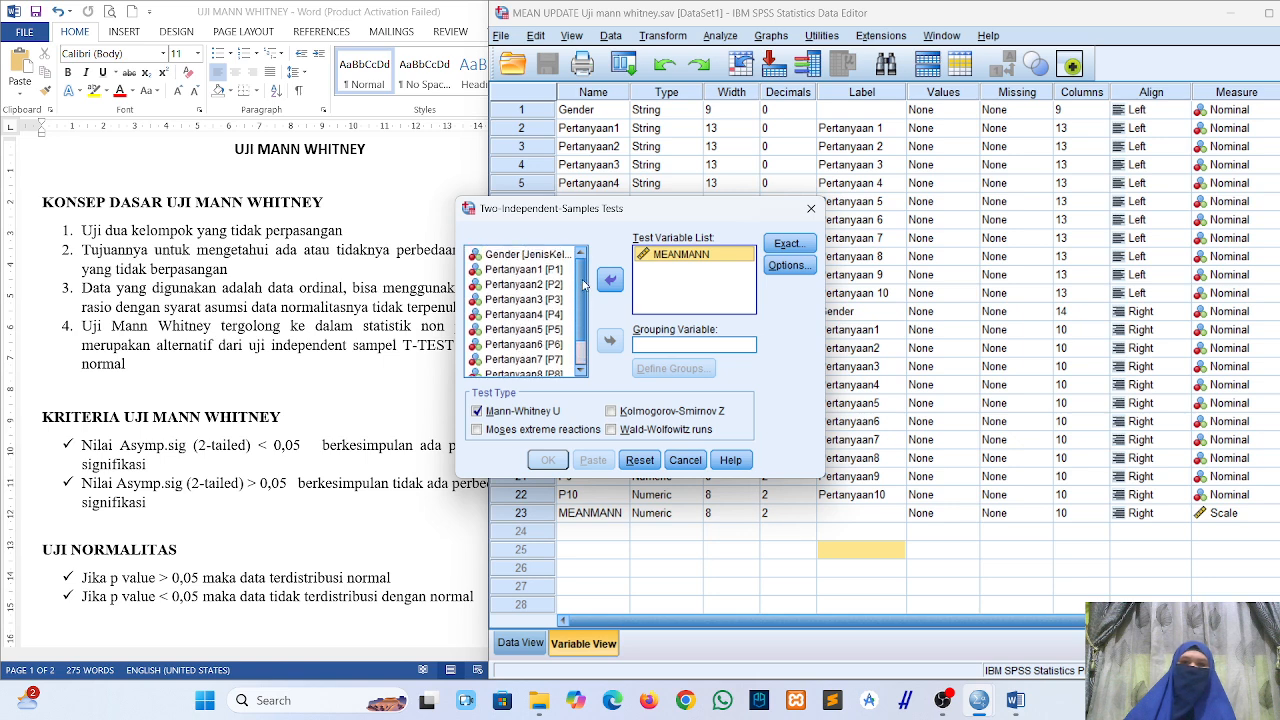
left_click(525, 254)
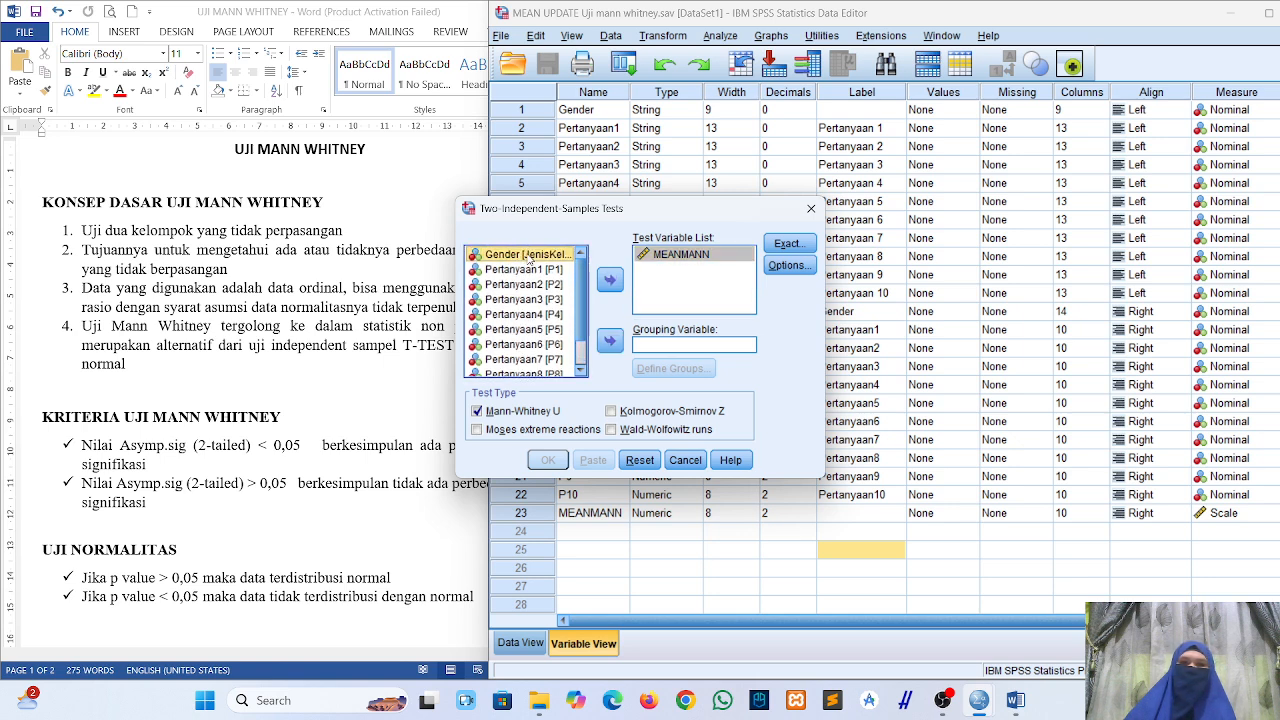
left_click(610, 341)
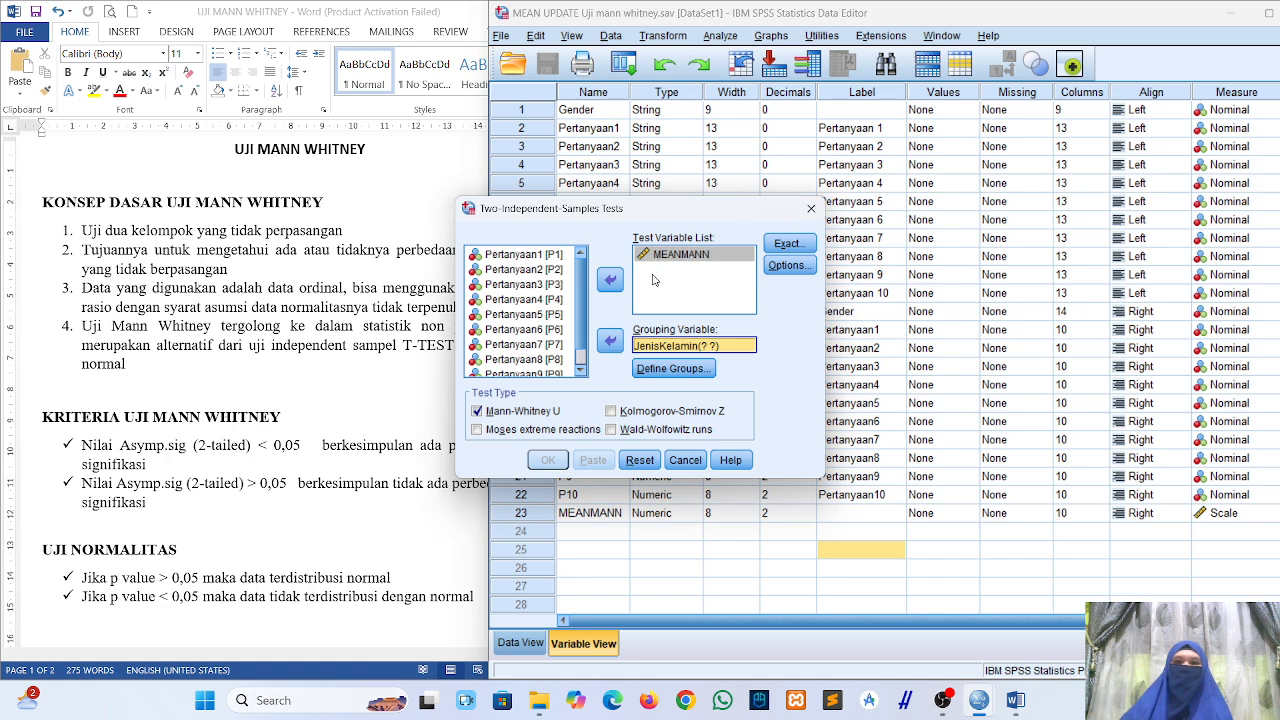
left_click(672, 368)
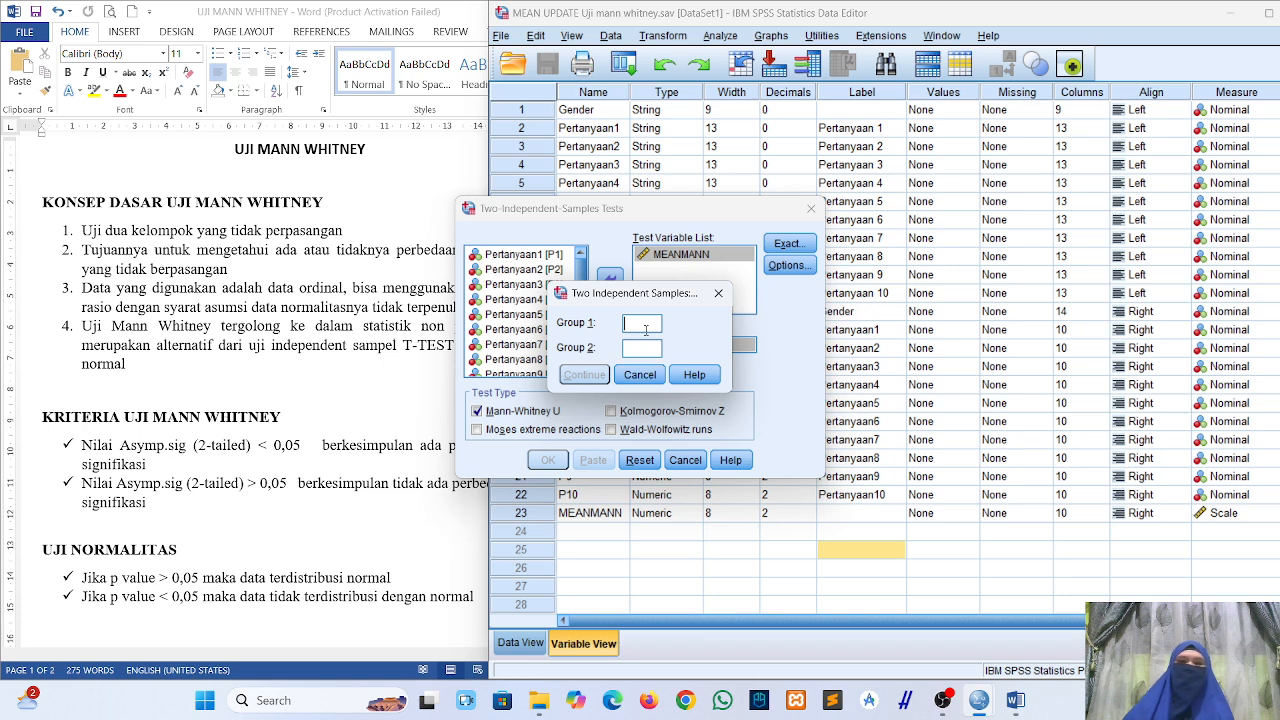
left_click(648, 323)
type("1")
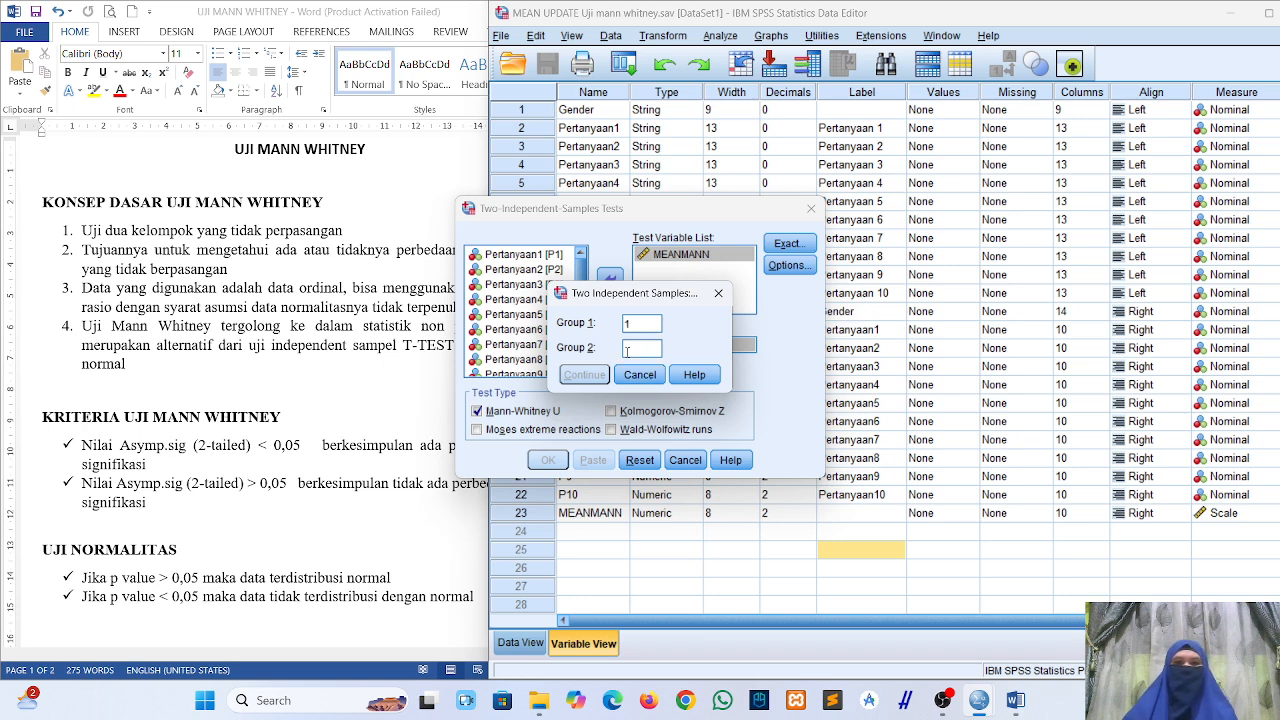
type("2")
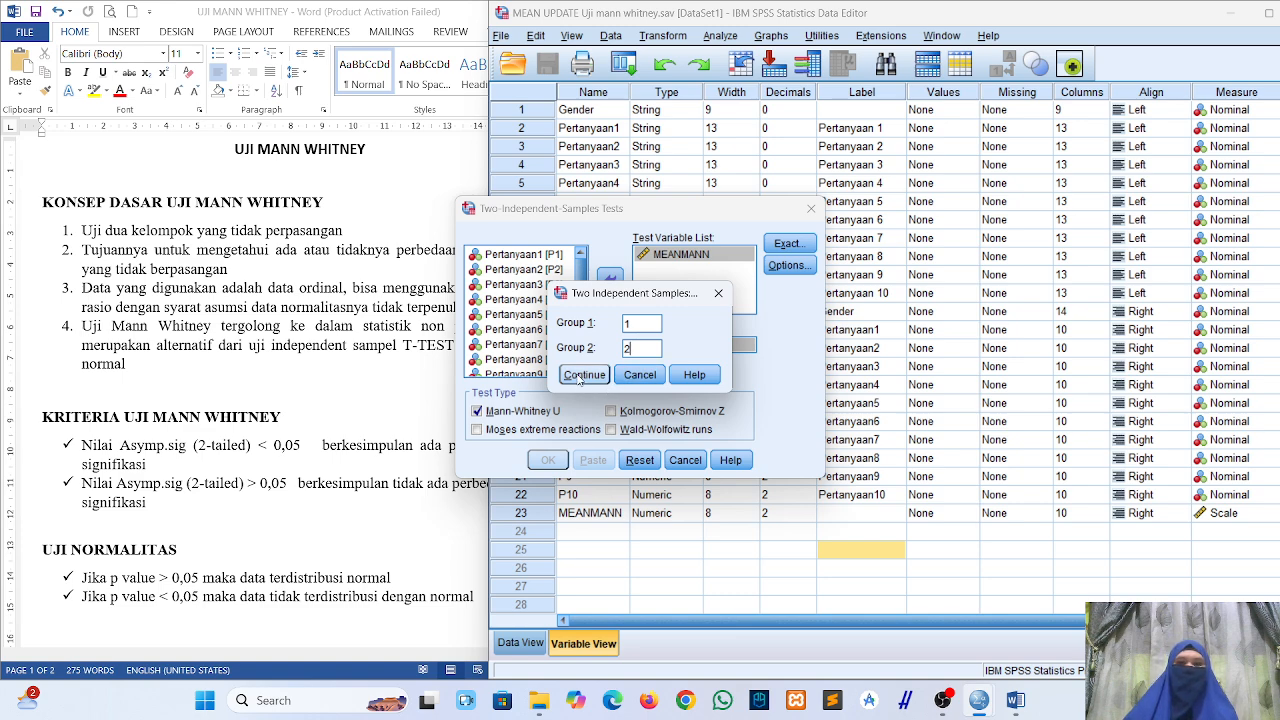
left_click(584, 375)
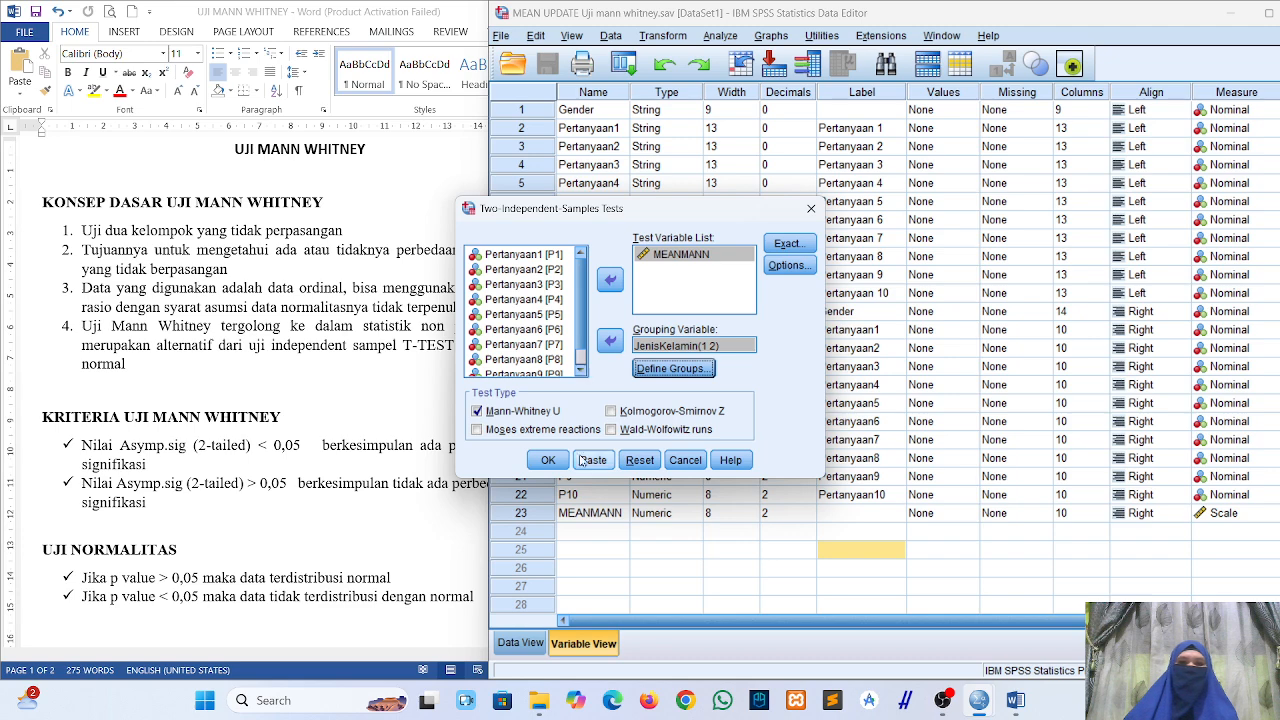
left_click(547, 460)
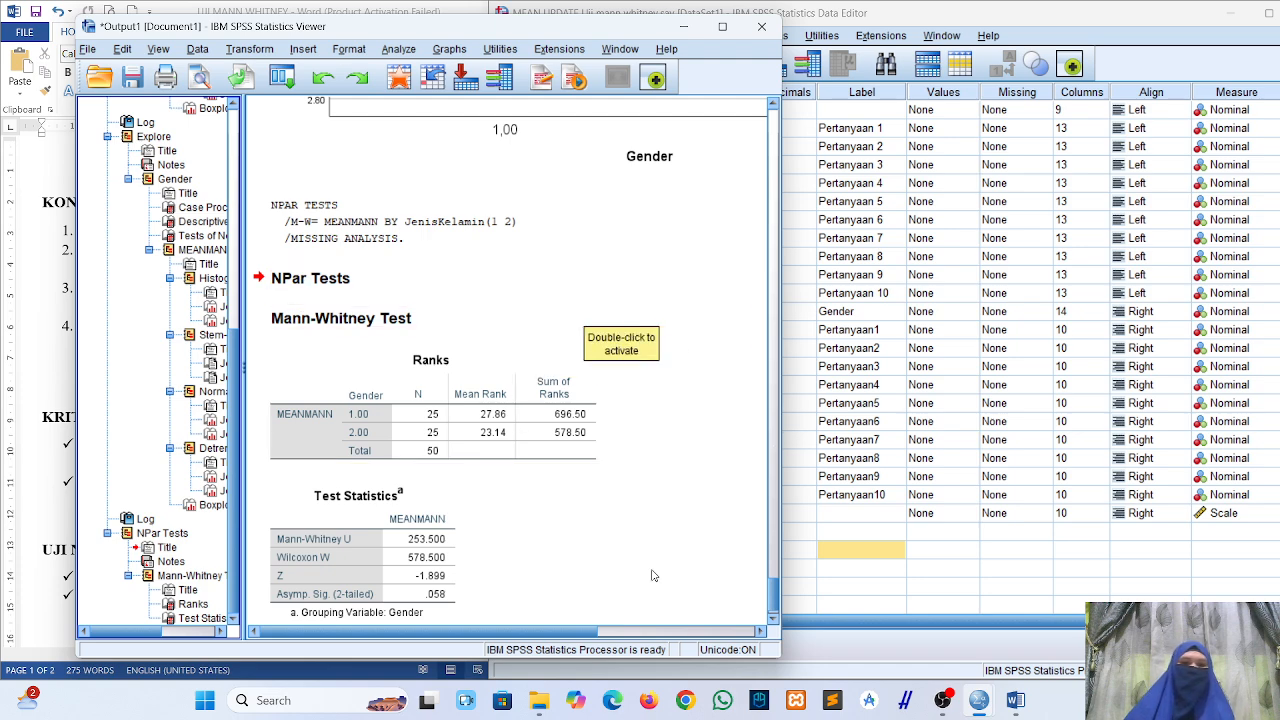
Examine the Ranks and Test Statistics tables of the Mann-Whitney test output
scroll(585, 534, "down", 1)
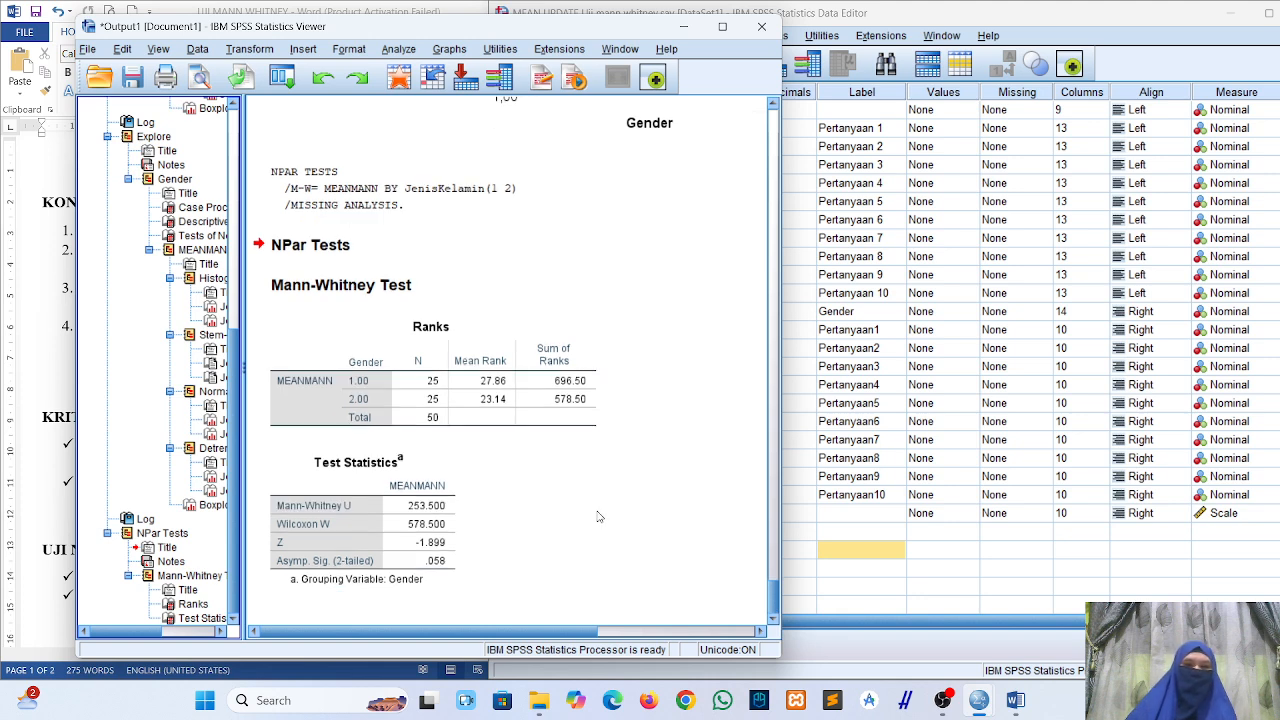
left_click(383, 450)
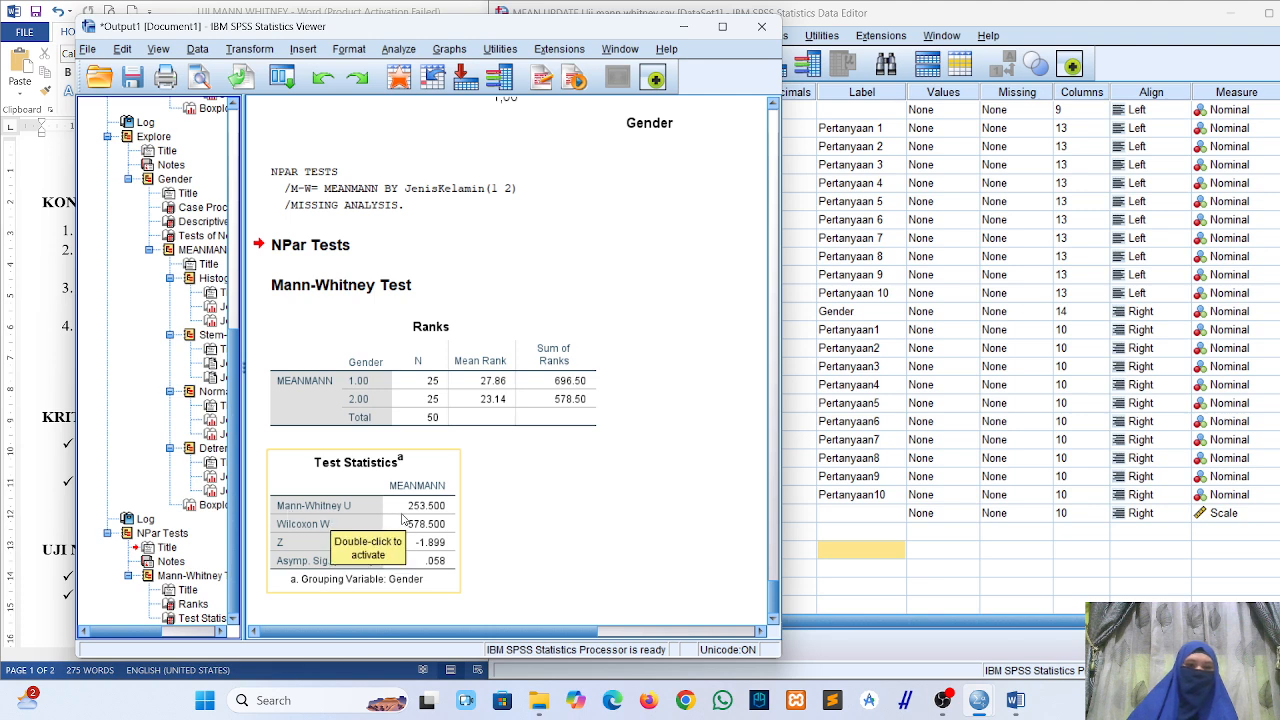
left_click(466, 513)
left_click(440, 515)
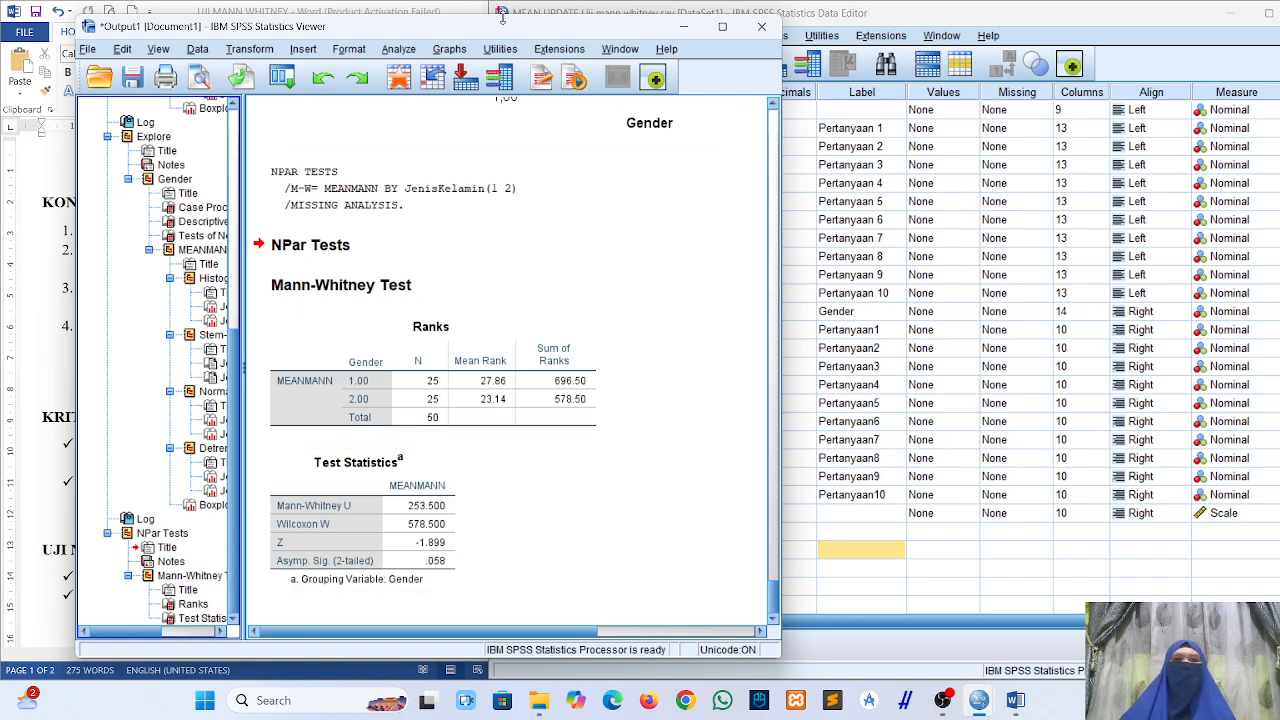
Move the output window off the Word notes and narrow the Data Editor window to uncover the full text of the criteria
left_click_drag(493, 29, 933, 21)
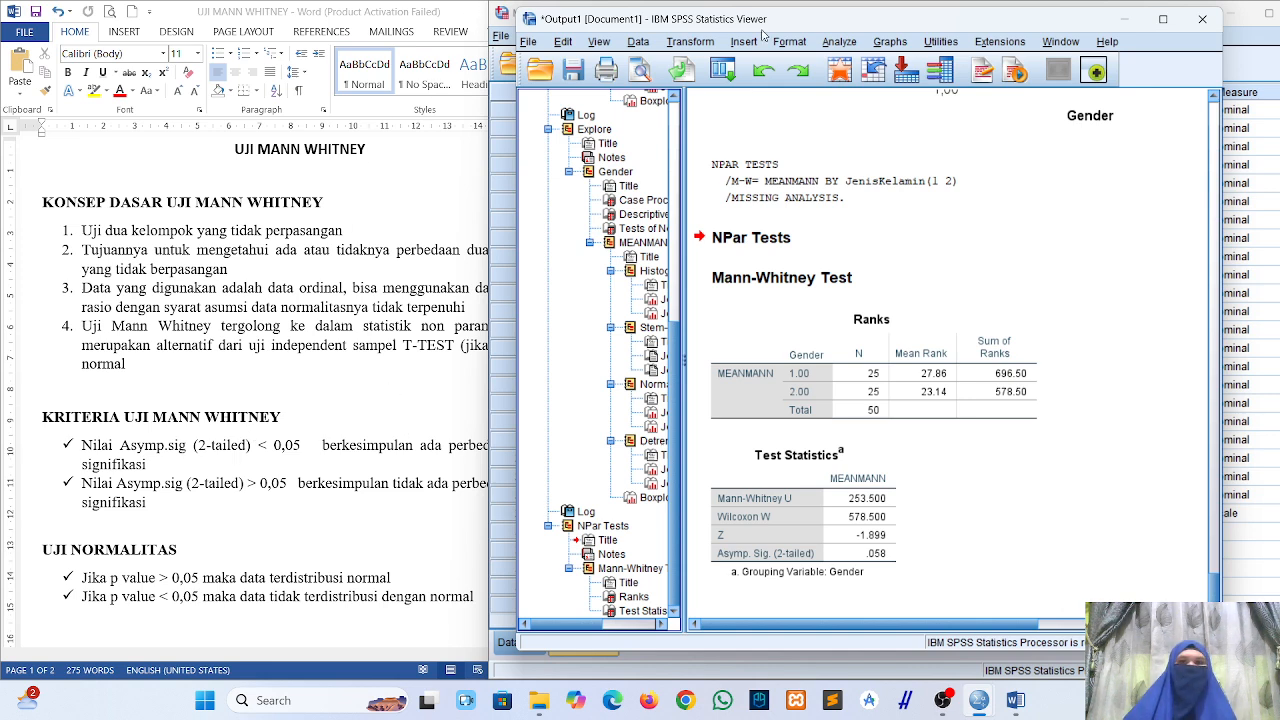
left_click_drag(812, 24, 862, 30)
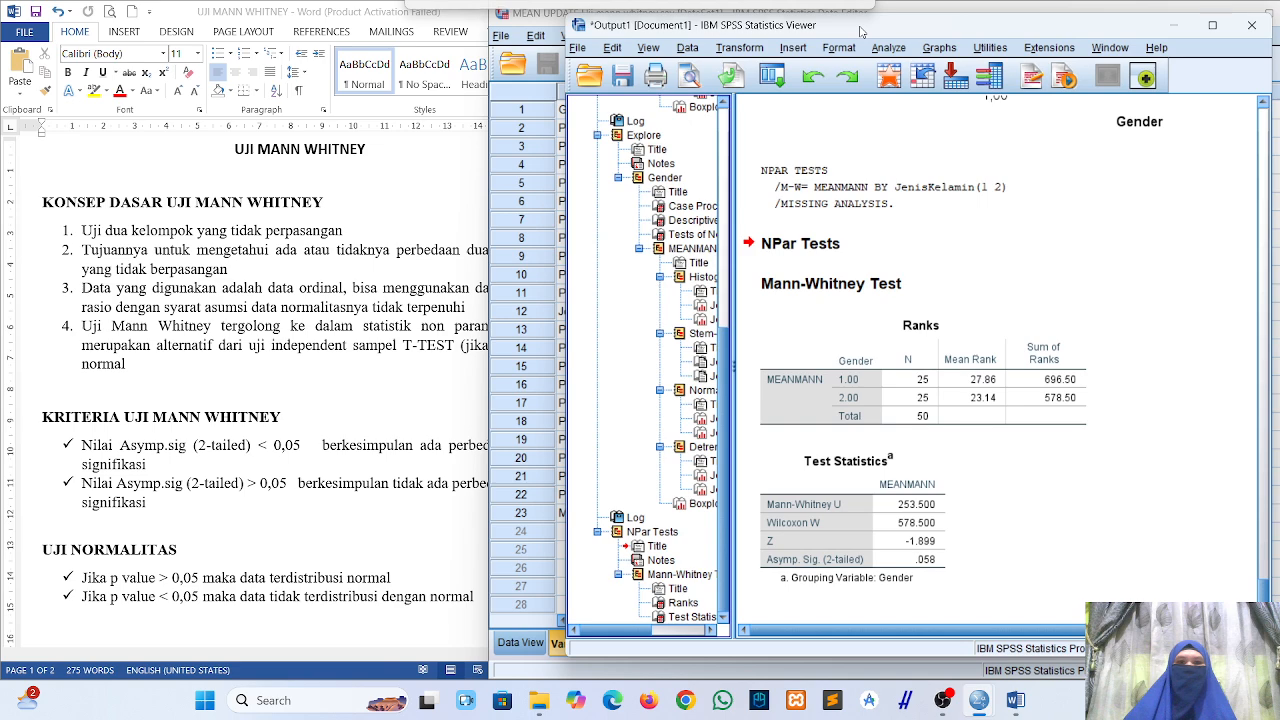
left_click(499, 143)
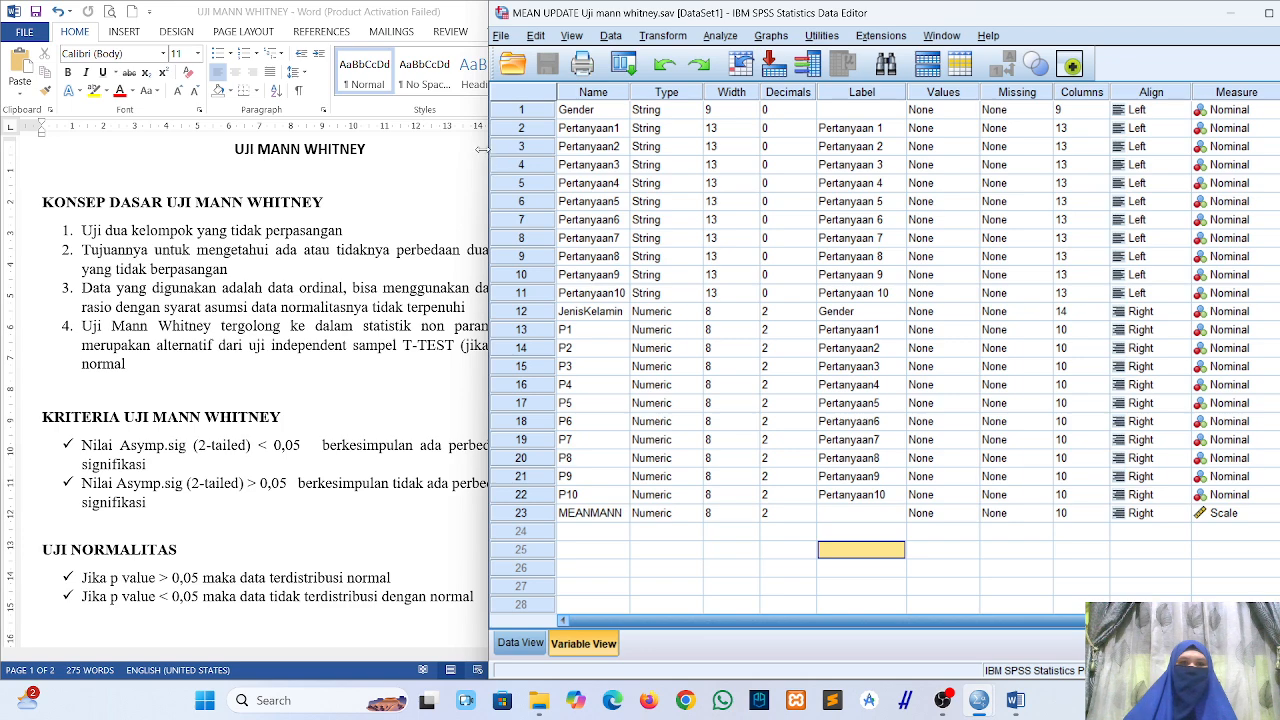
left_click_drag(489, 152, 571, 166)
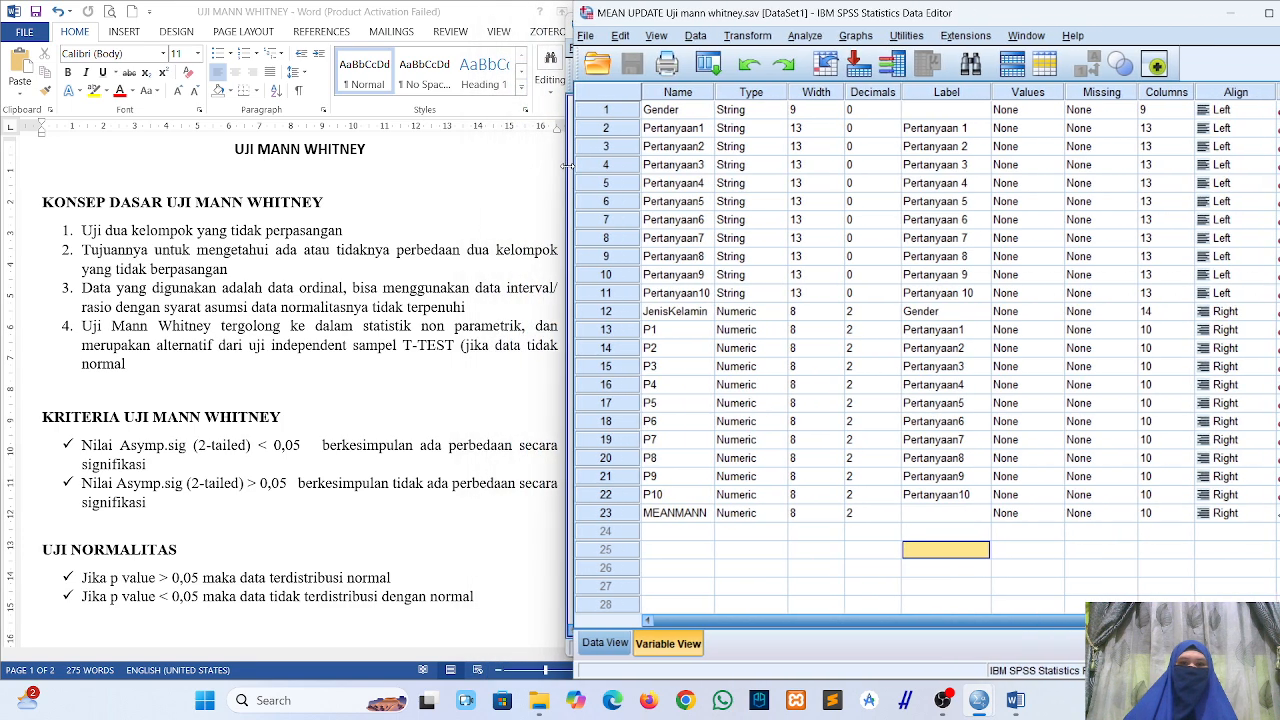
Bring the SPSS output back beside the Word notes and compare the Asymp. Sig. (2-tailed) value with the Mann-Whitney criteria
mouse_move(978, 705)
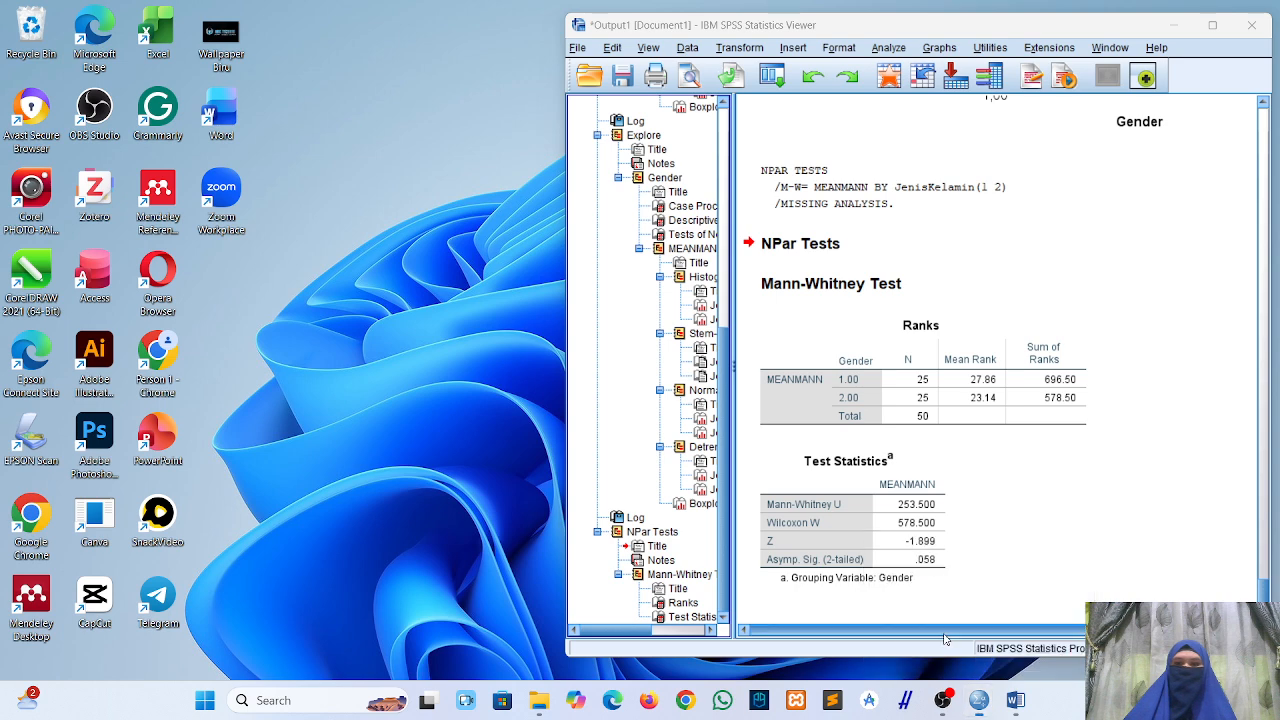
left_click(946, 638)
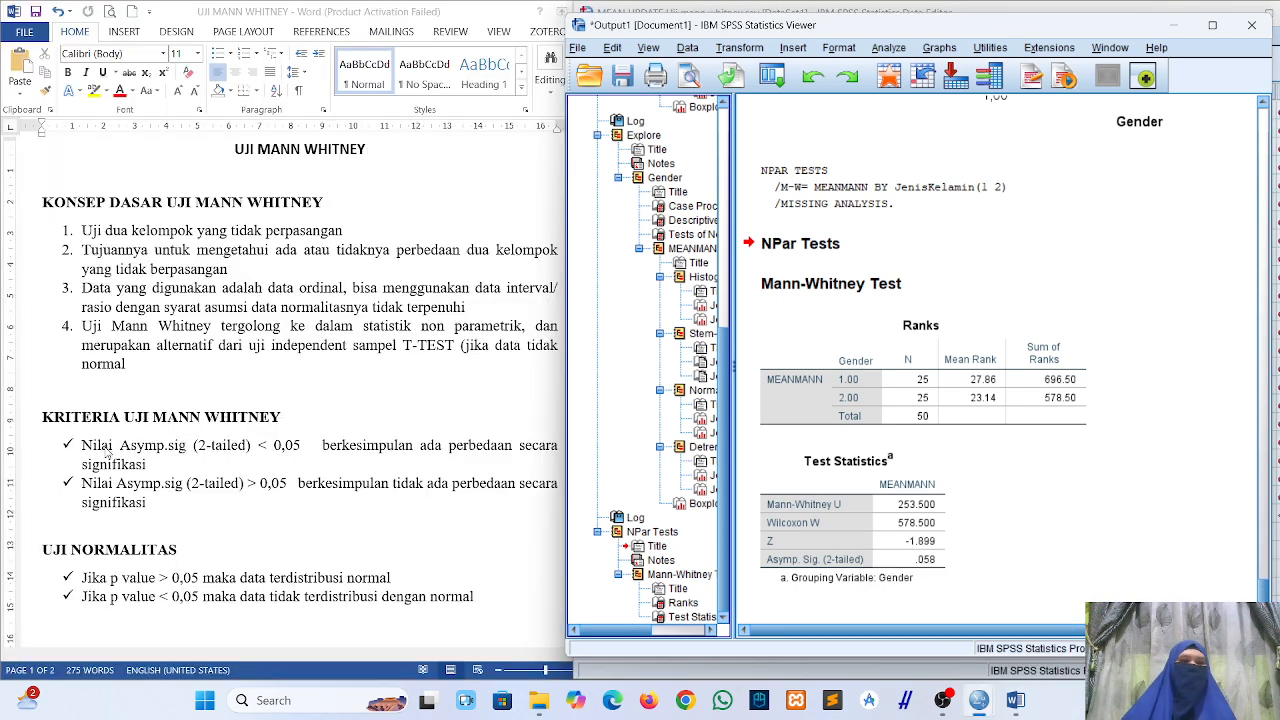
left_click(306, 444)
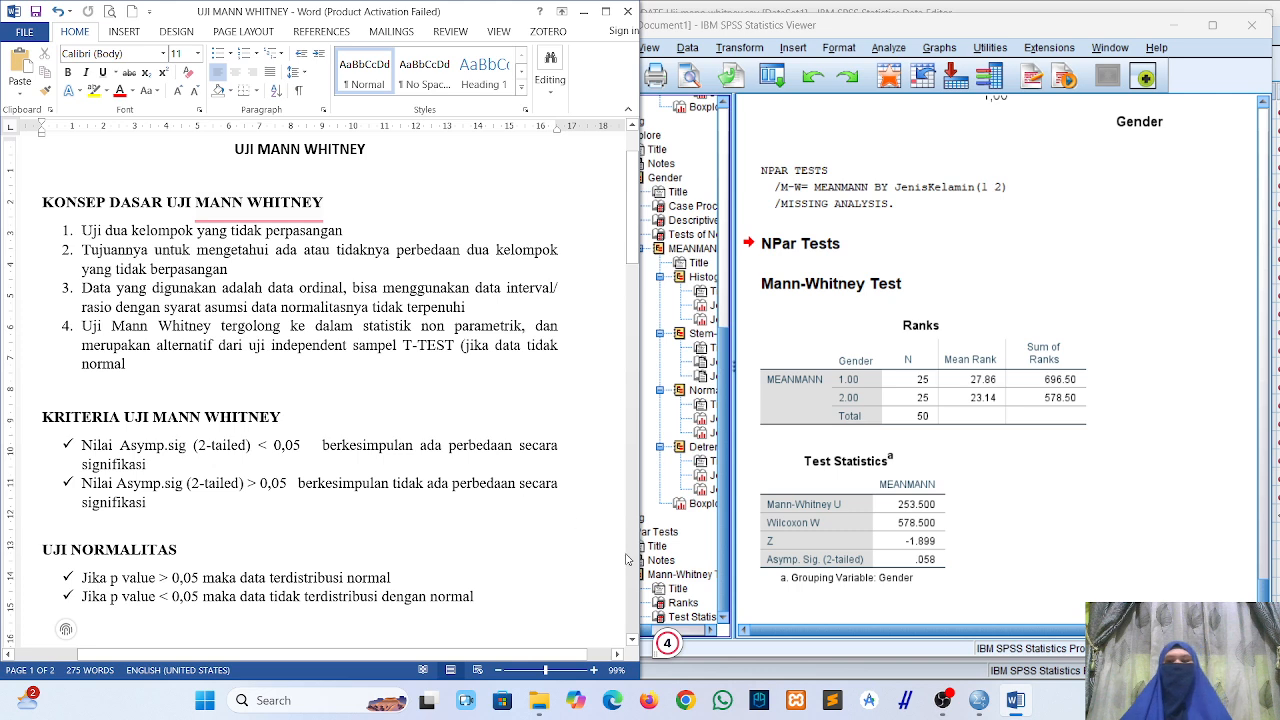
left_click(830, 580)
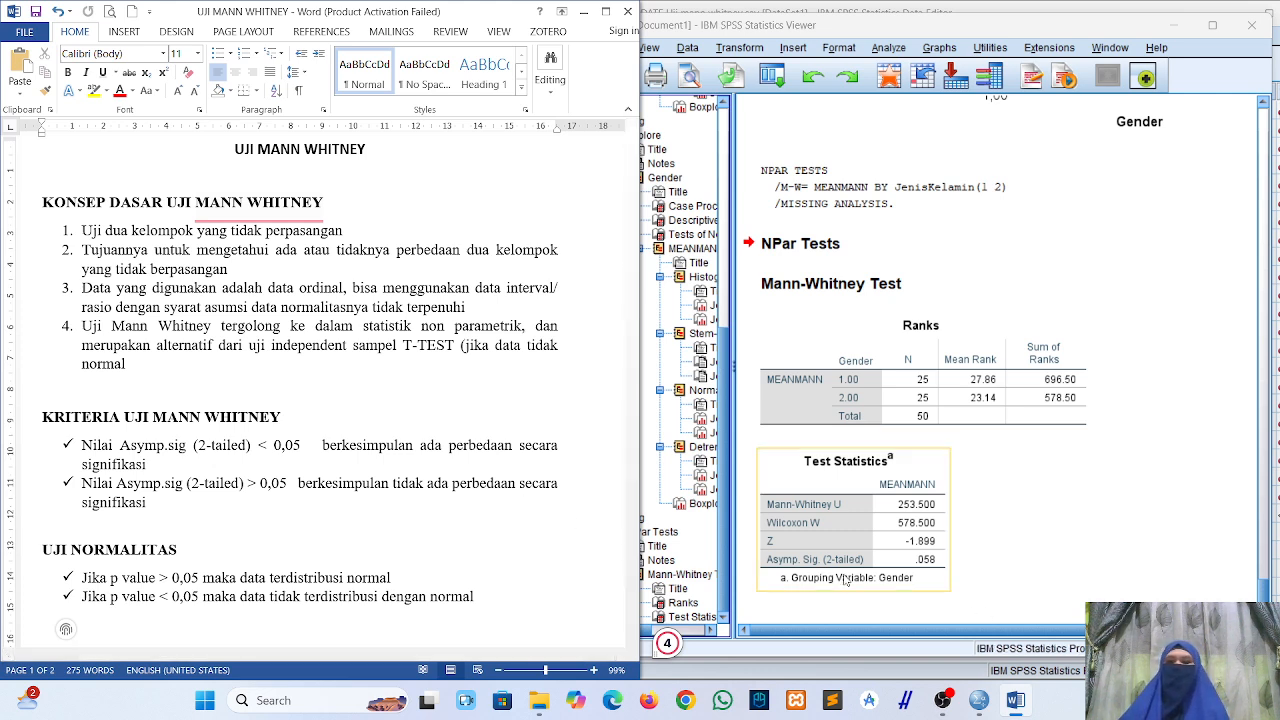
left_click(966, 515)
left_click(945, 566)
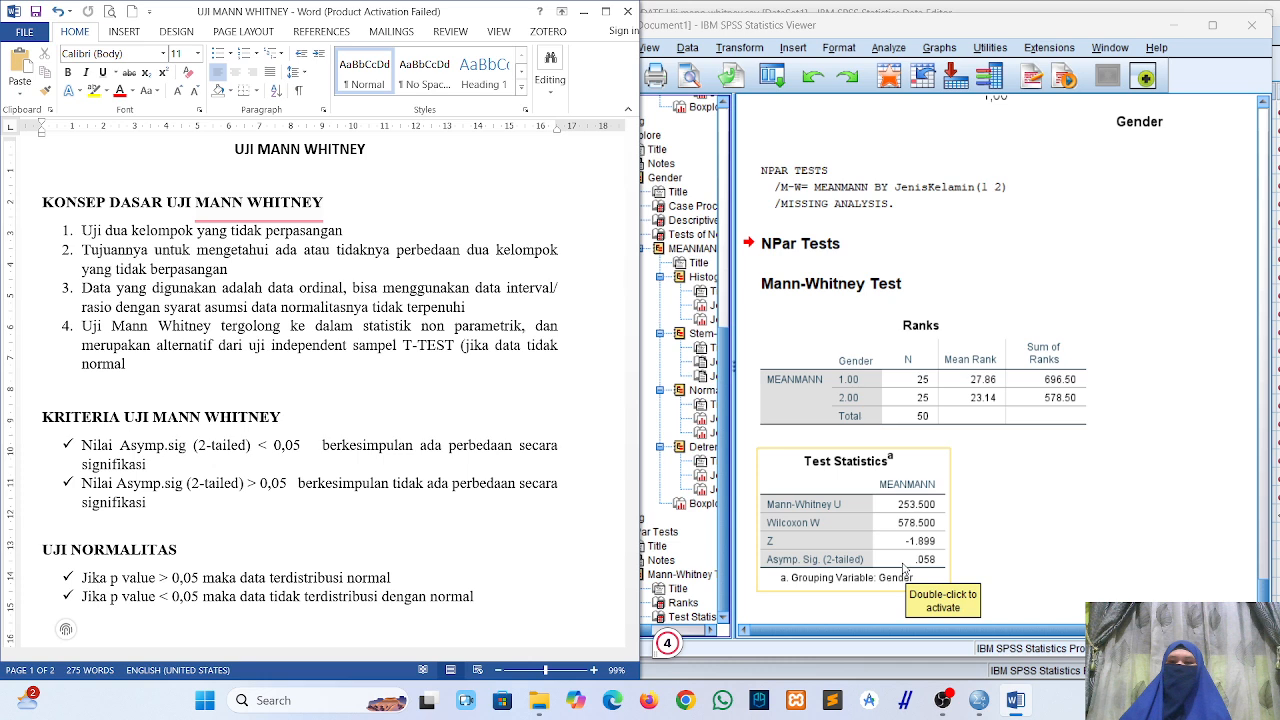
left_click(953, 565)
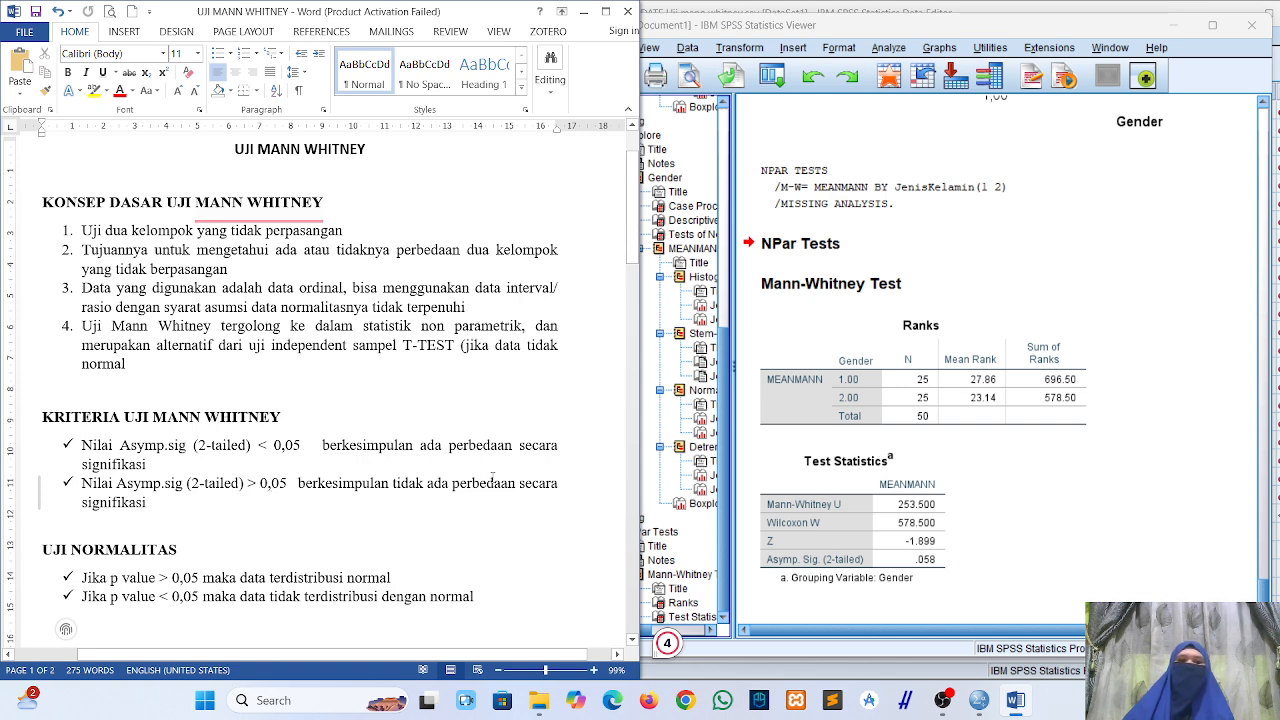
left_click(929, 509)
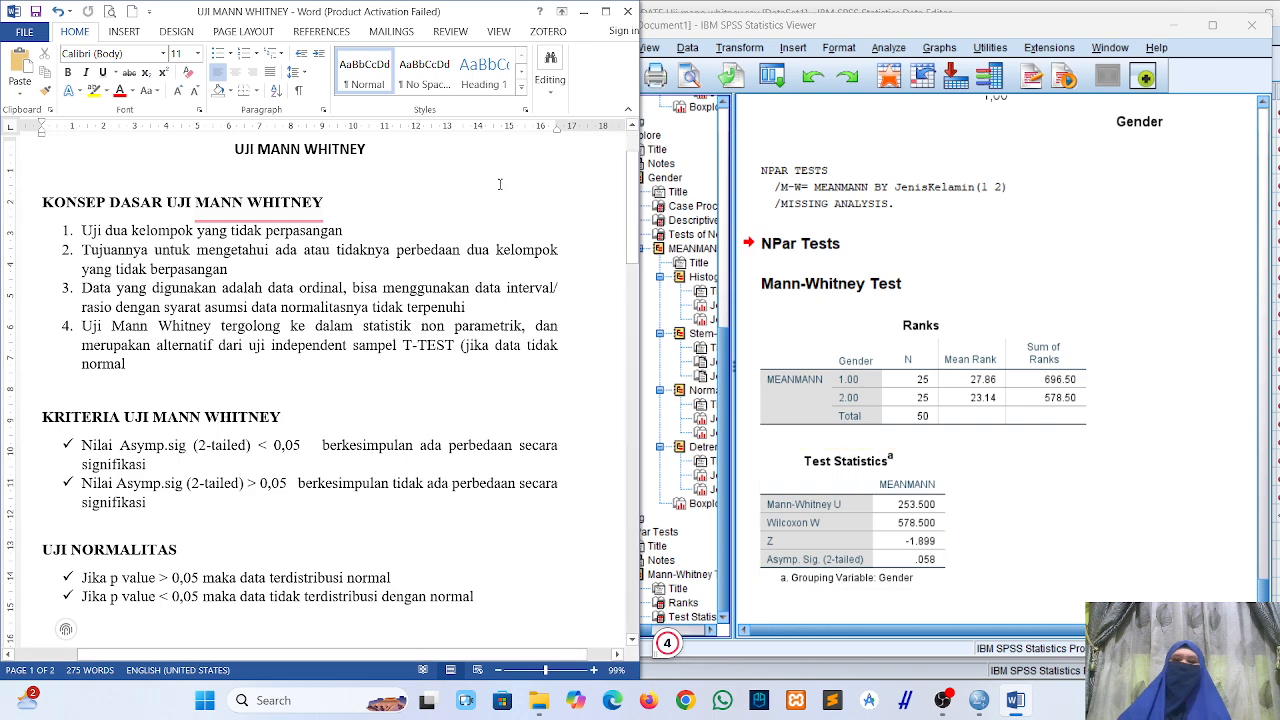
Read the written interpretation of the Mann-Whitney result in the Word notes and compare it with the Test Statistics table
scroll(488, 419, "down", 15)
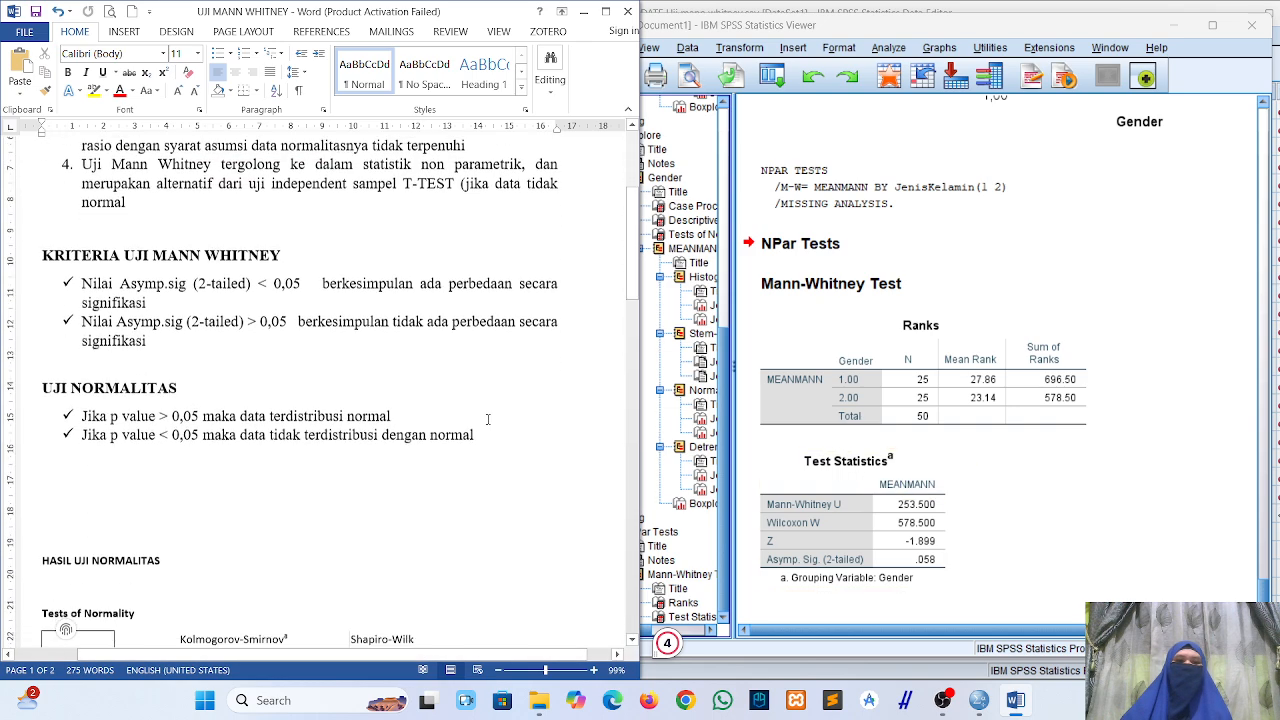
scroll(488, 419, "down", 6)
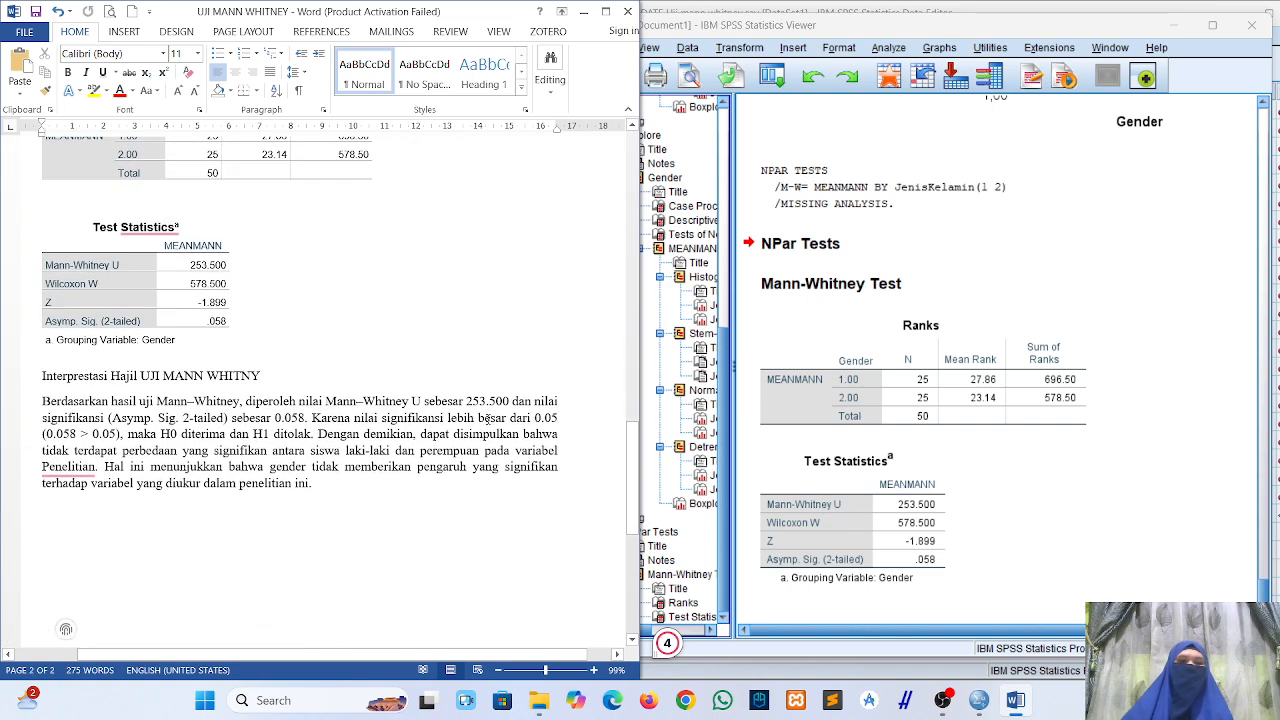
scroll(488, 419, "down", 2)
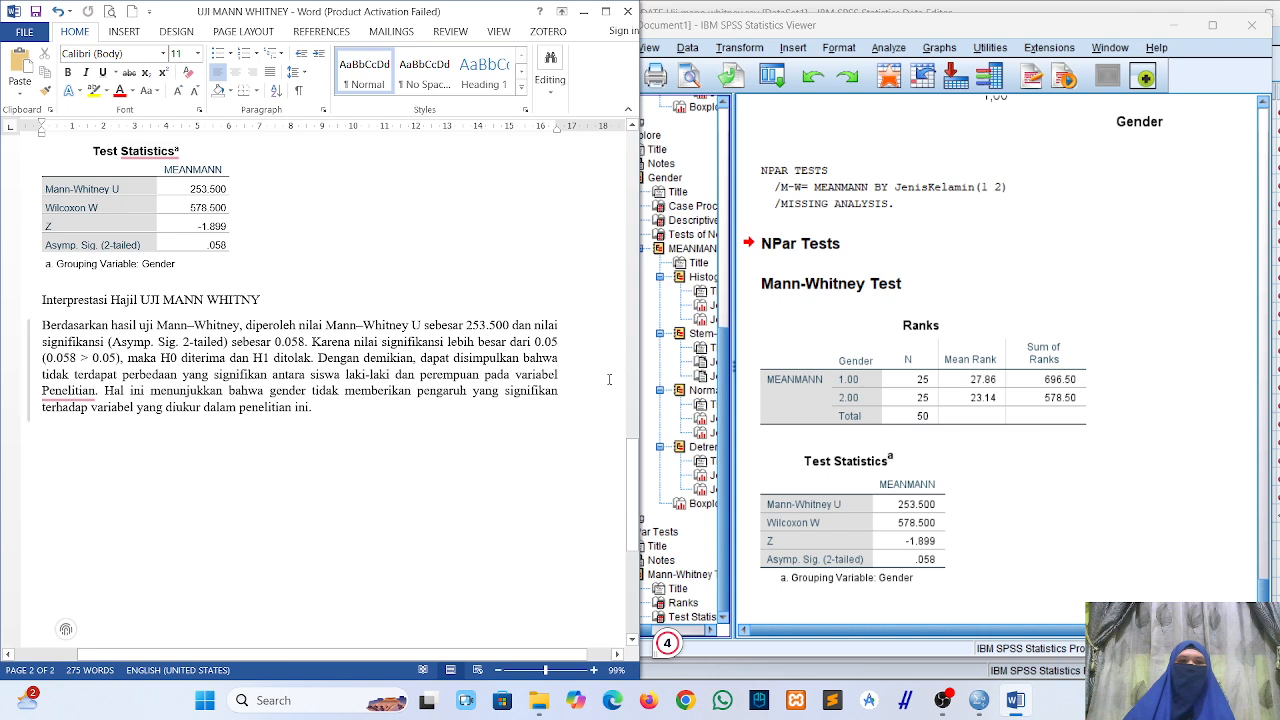
left_click(923, 577)
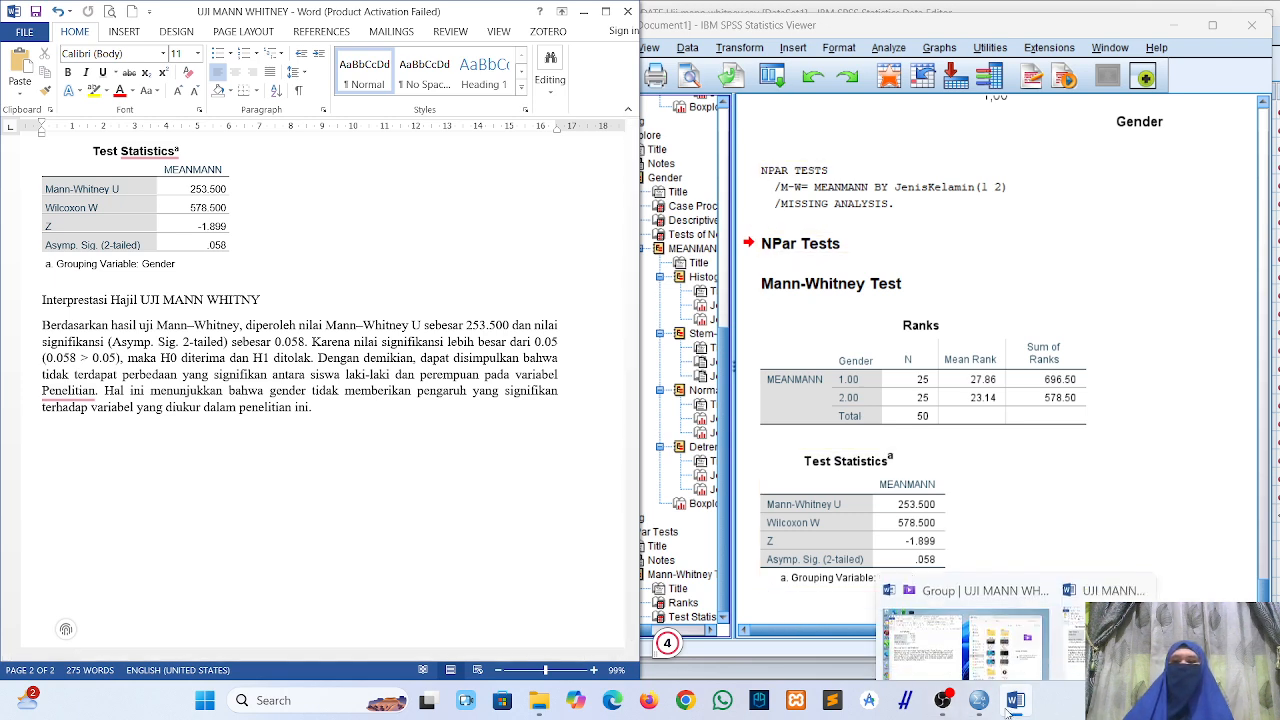
Return to the SPSS Data Editor window with the variable definitions of the Mann-Whitney data set
mouse_move(979, 700)
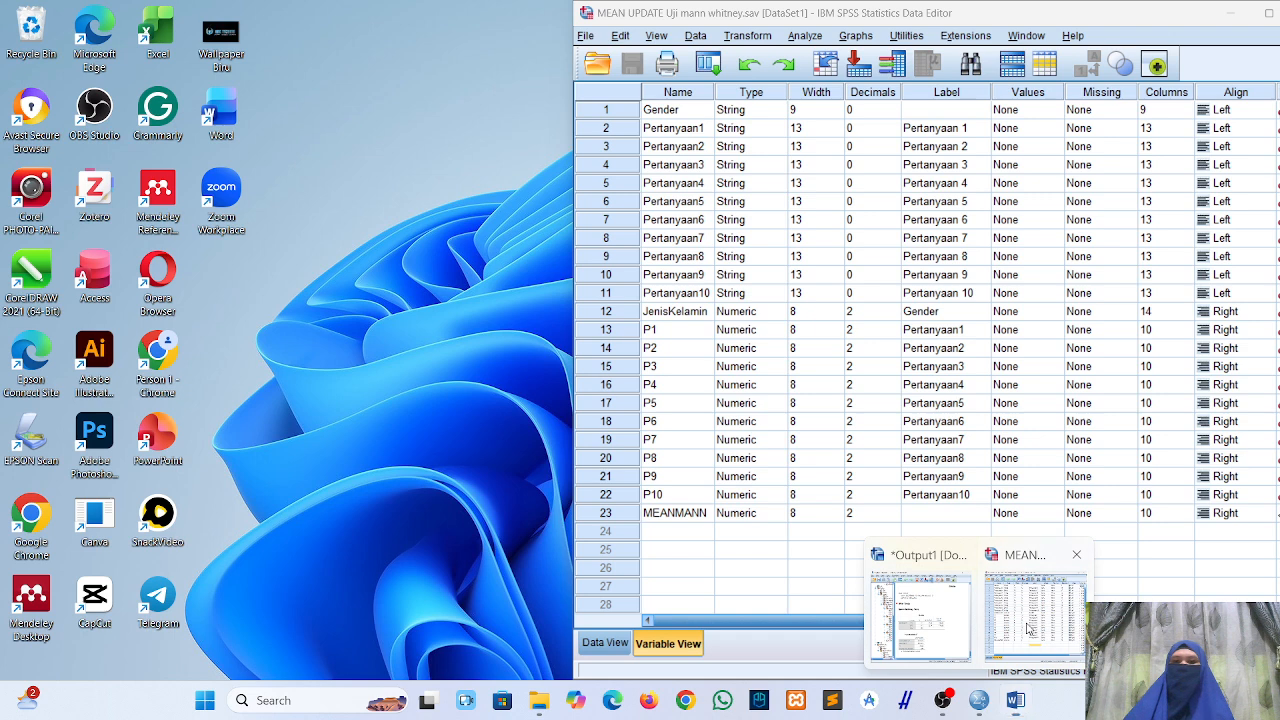
left_click(1030, 628)
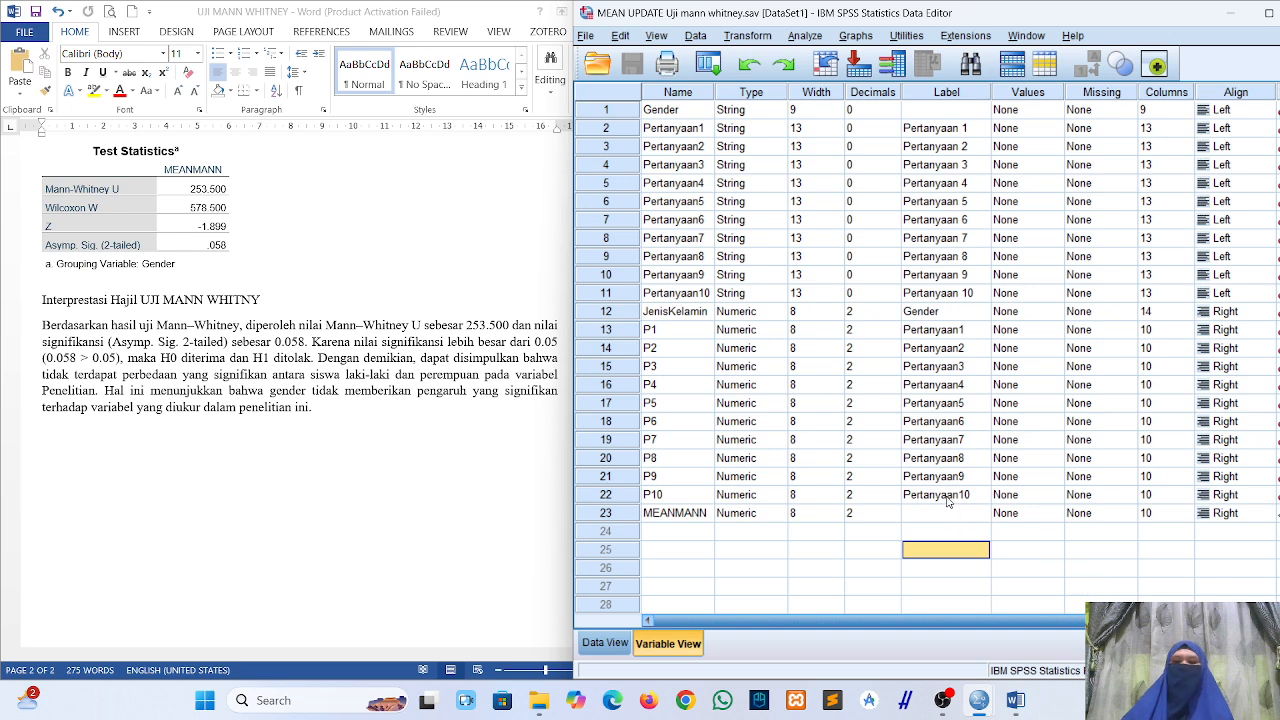
left_click(942, 700)
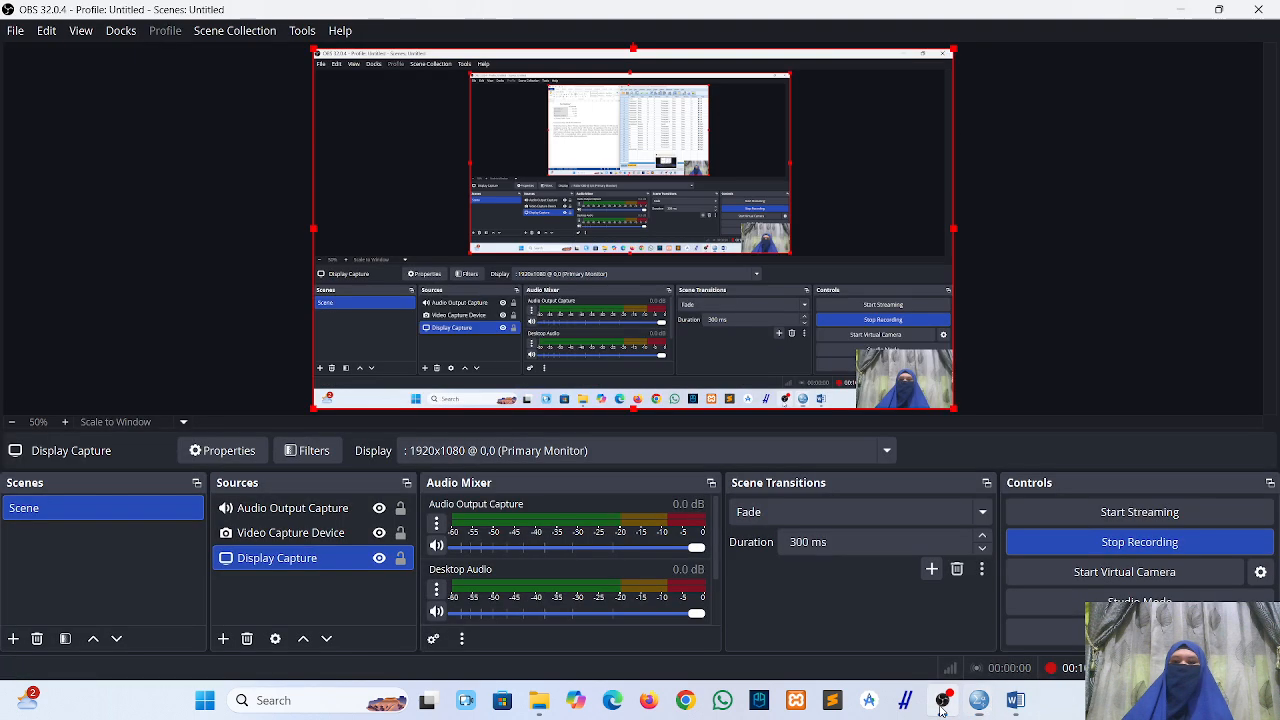